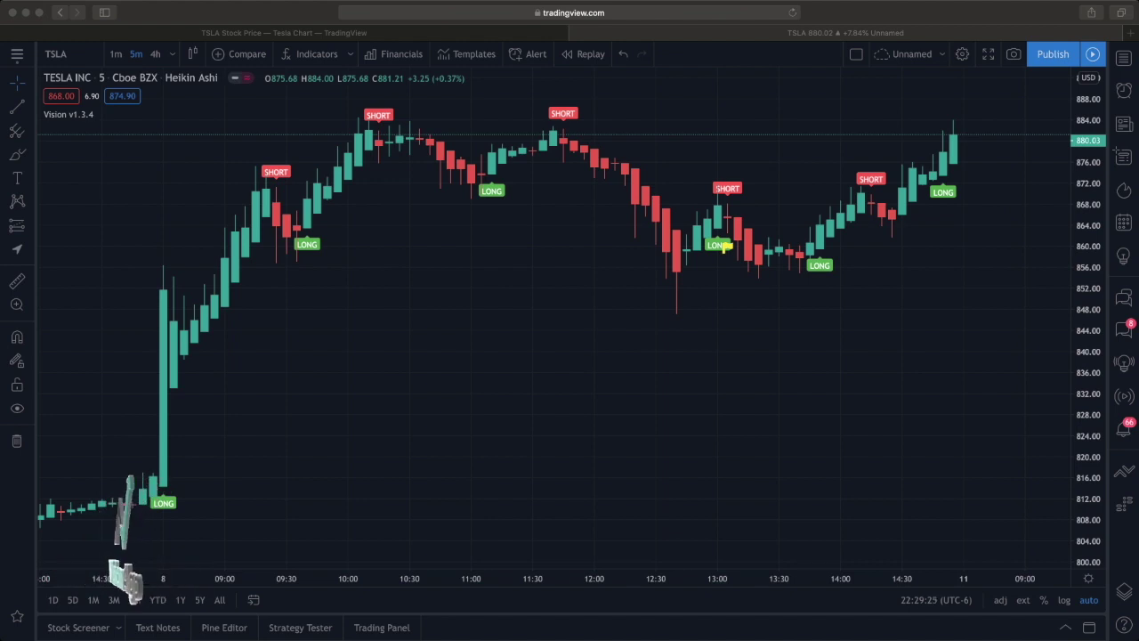
Step: Start a new alert on the Vision v1.3.4 indicator, keeping Vision v1.3.4 as the condition source
left_click(327, 254)
right_click(313, 244)
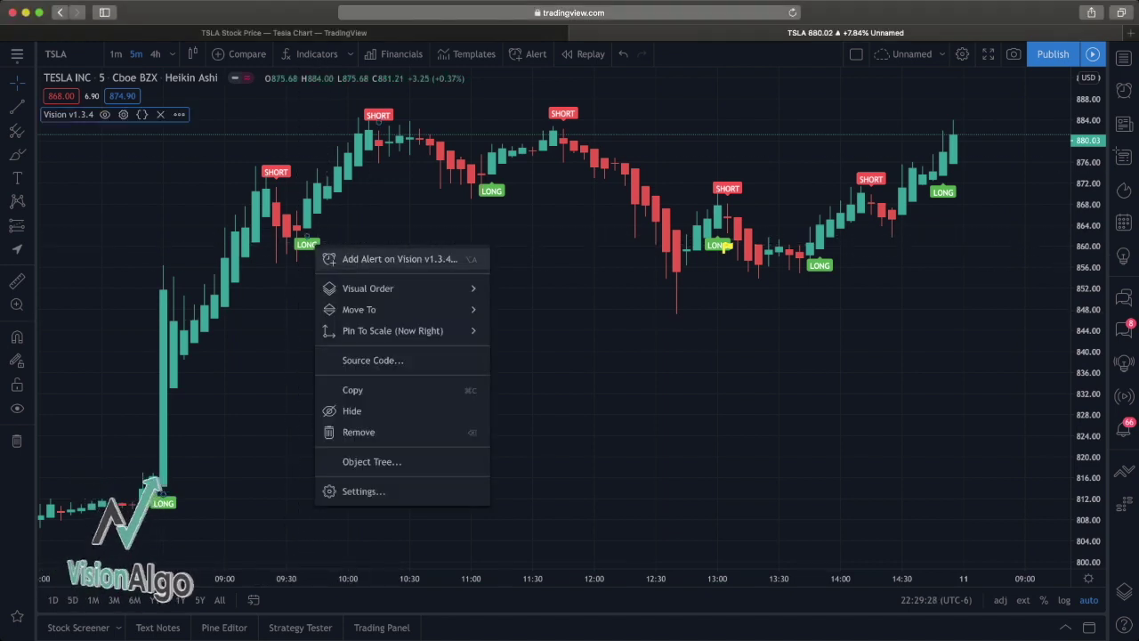
key("alt+a")
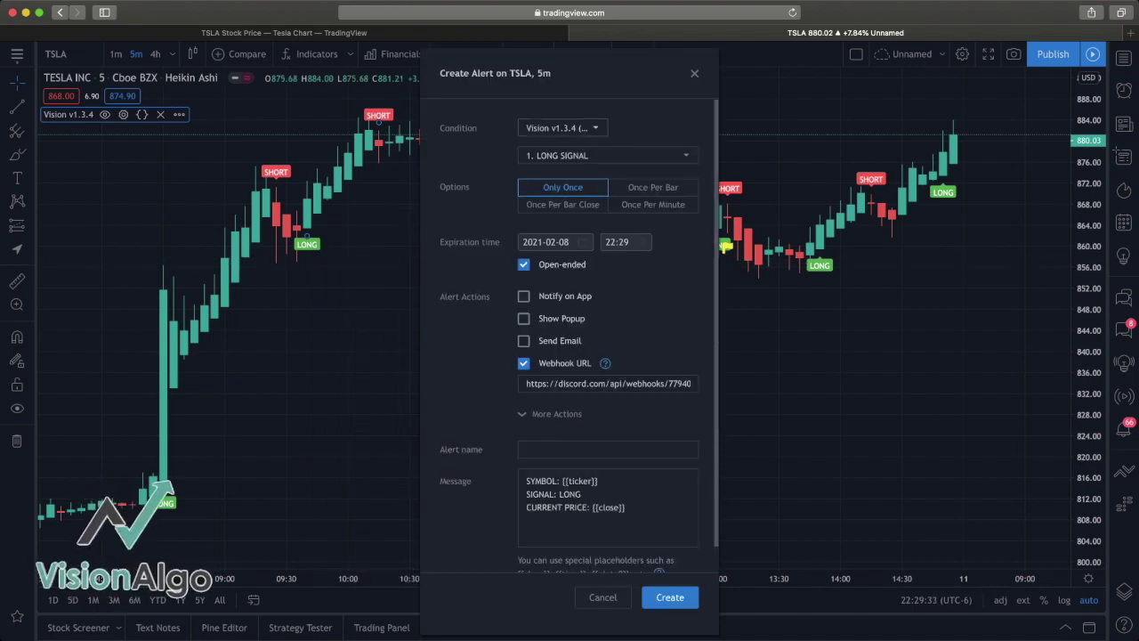
key("space")
key("Return")
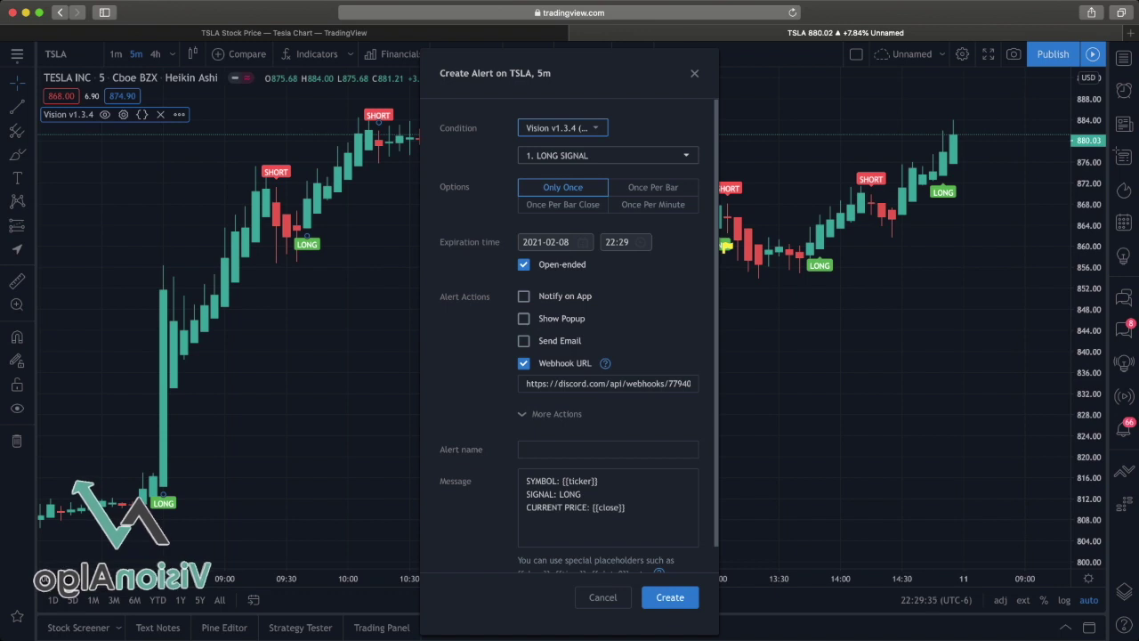
Step: Look through the Vision signal conditions available for the alert, leaving 1. LONG SIGNAL selected
key("Tab")
key("space")
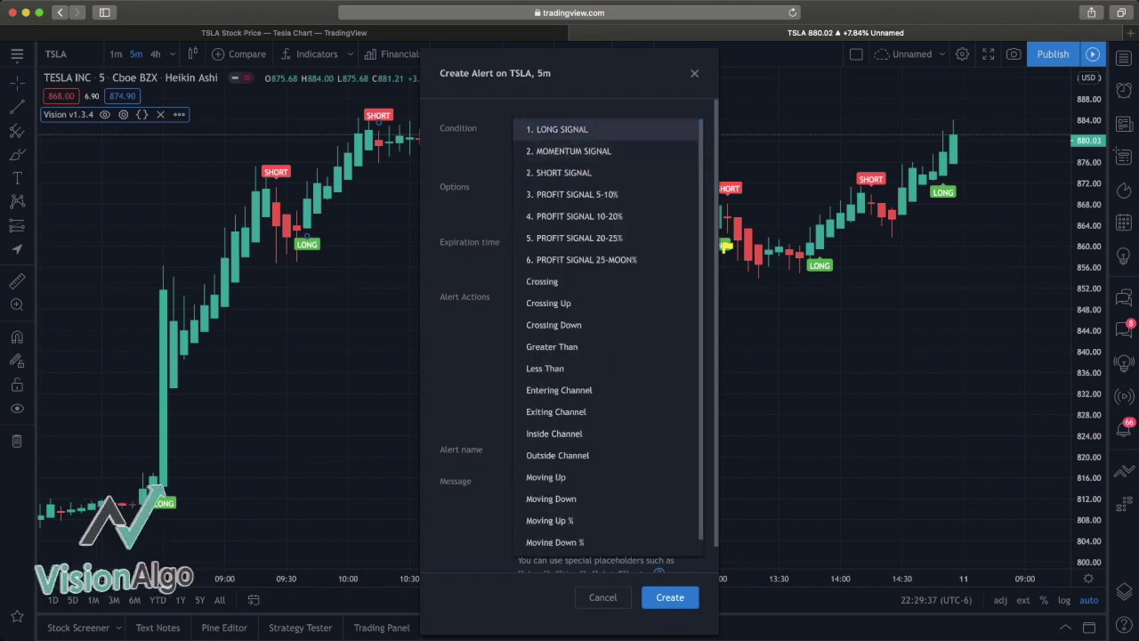
key("Down")
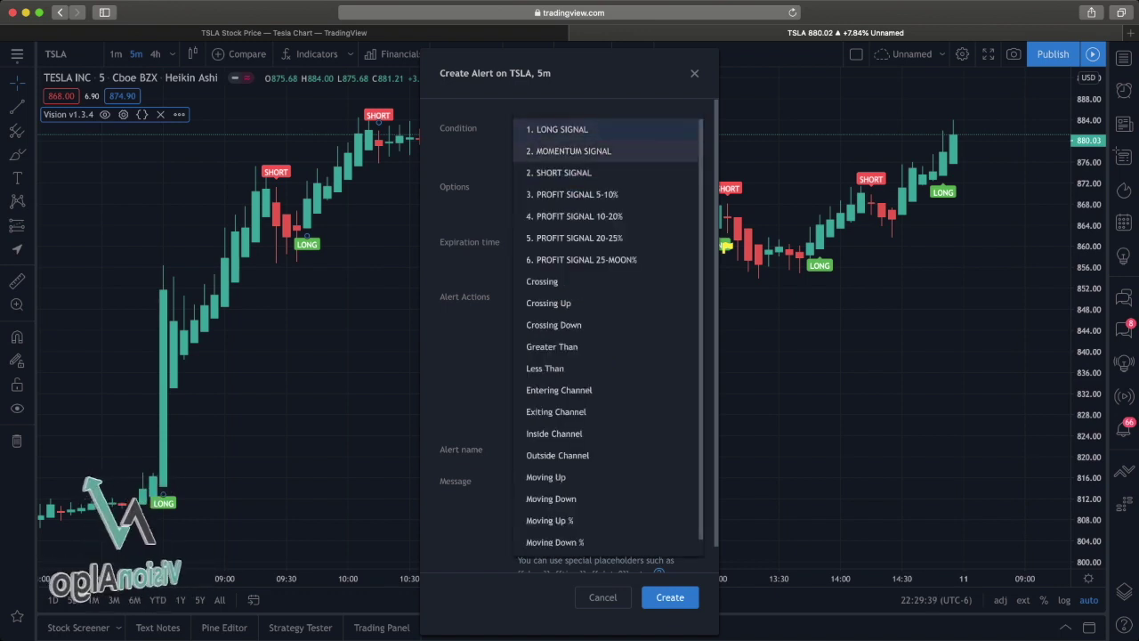
key("Down")
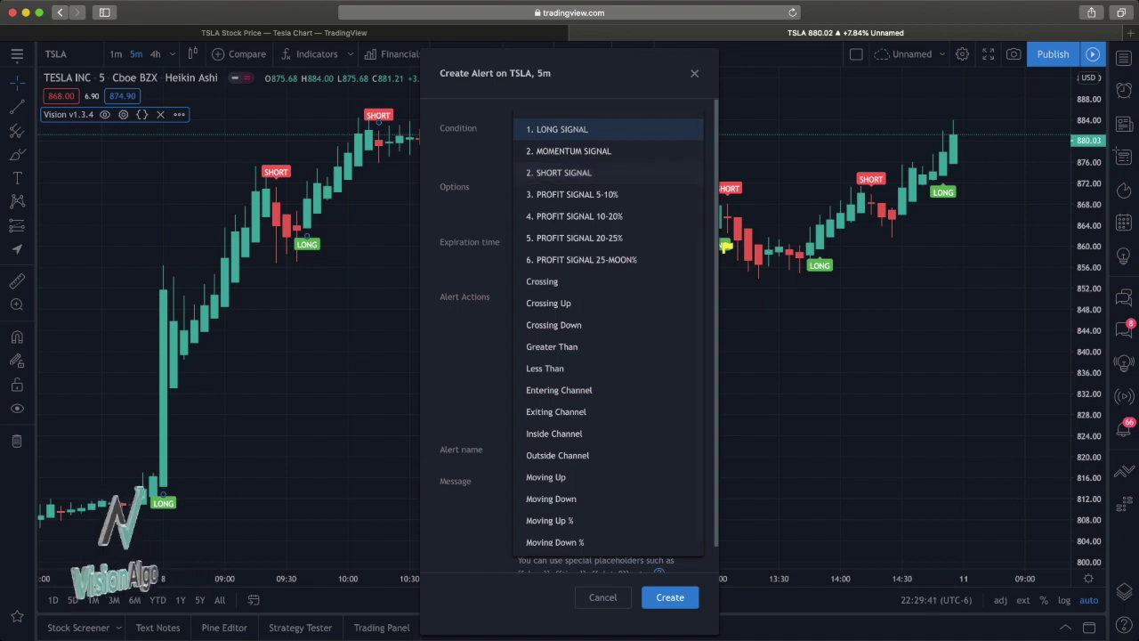
key("Escape")
key("Tab")
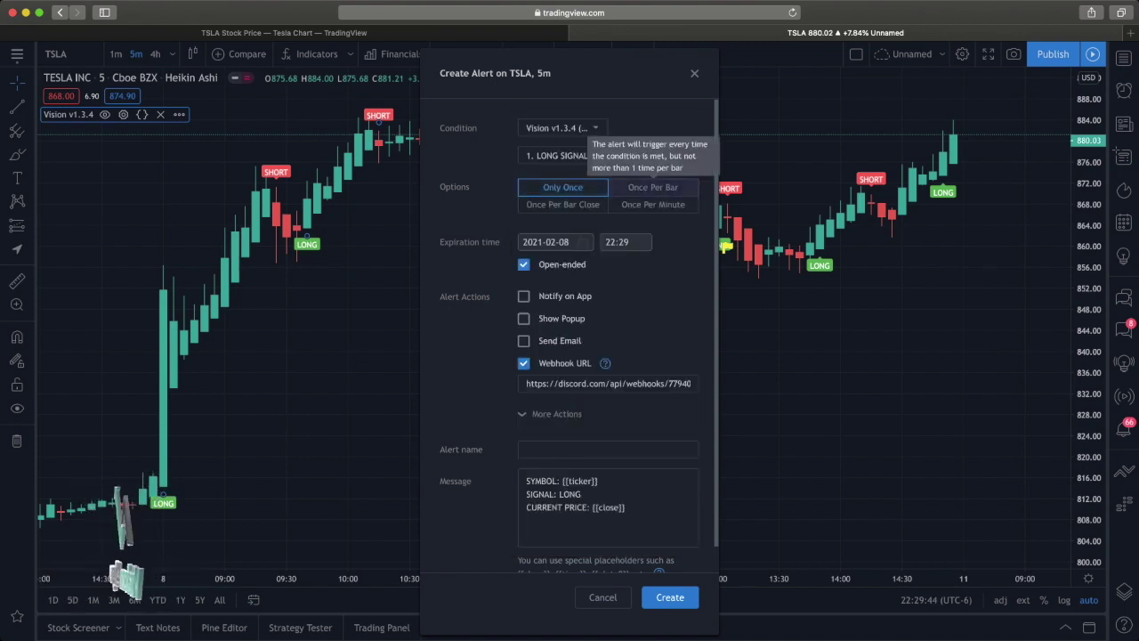
key("shift+Tab")
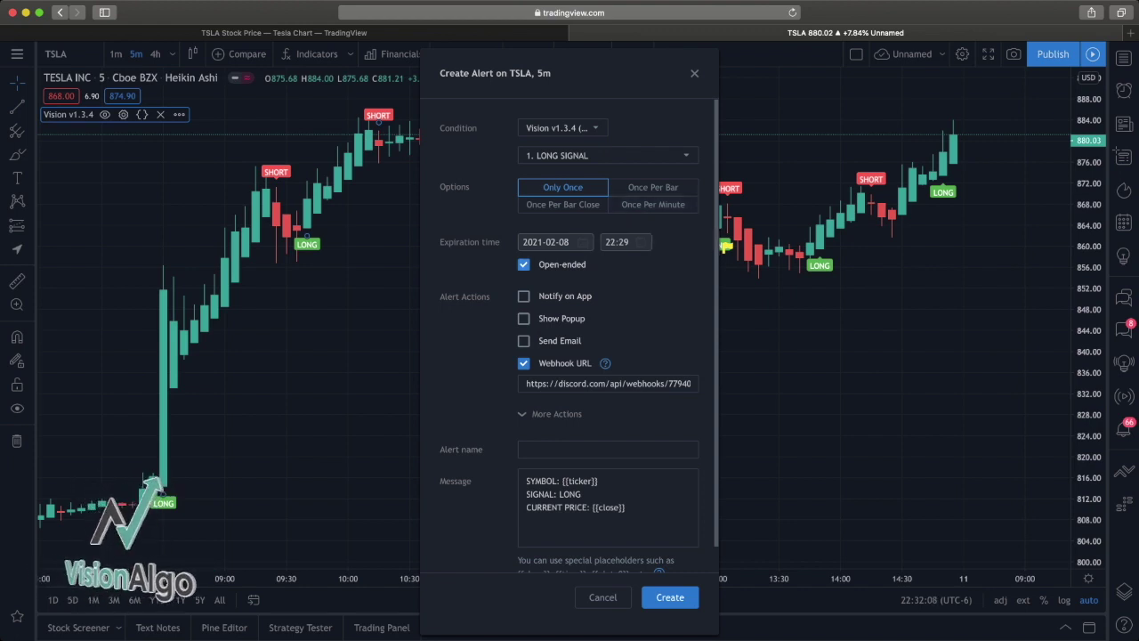
Step: Turn the alert's Open-ended expiration off and back on, and enable Notify on App
scroll(608, 311, "down", 1)
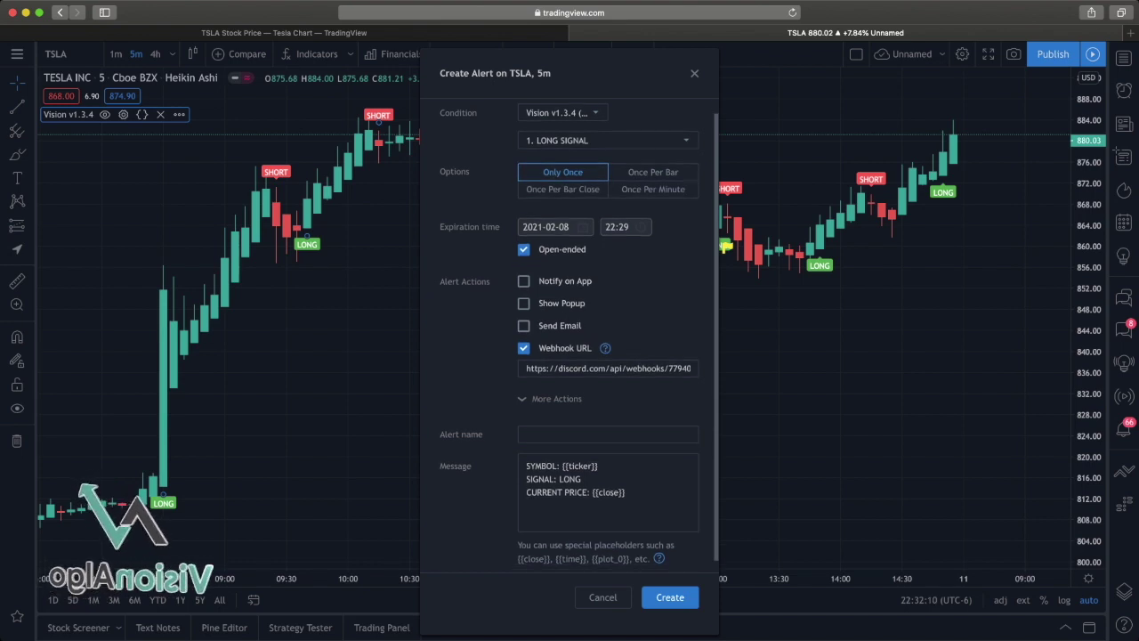
left_click(524, 250)
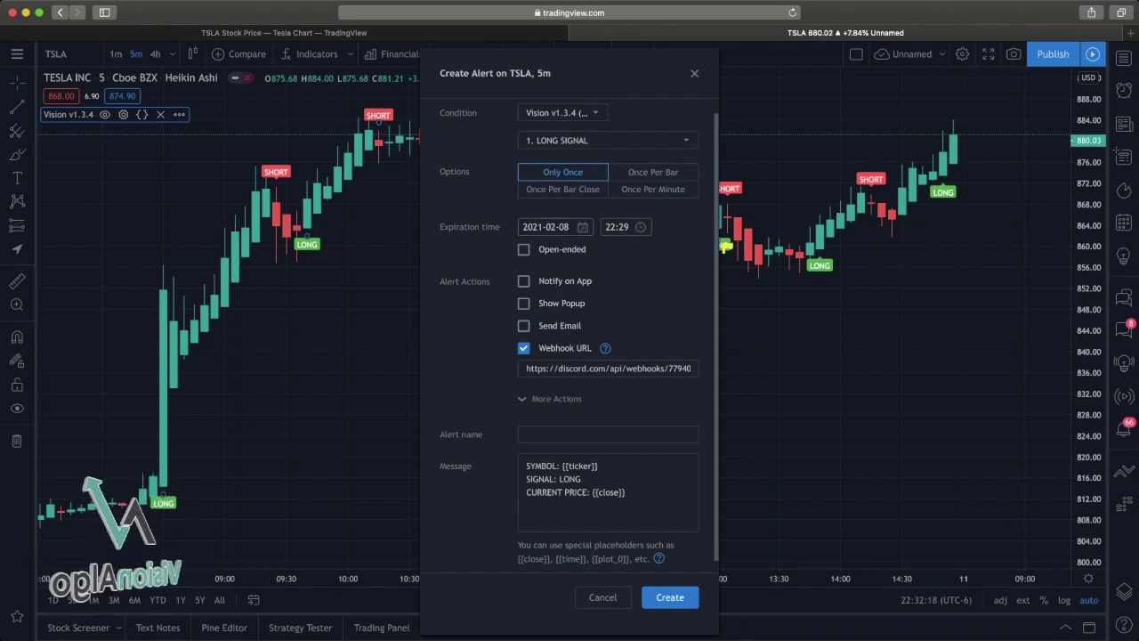
left_click(523, 249)
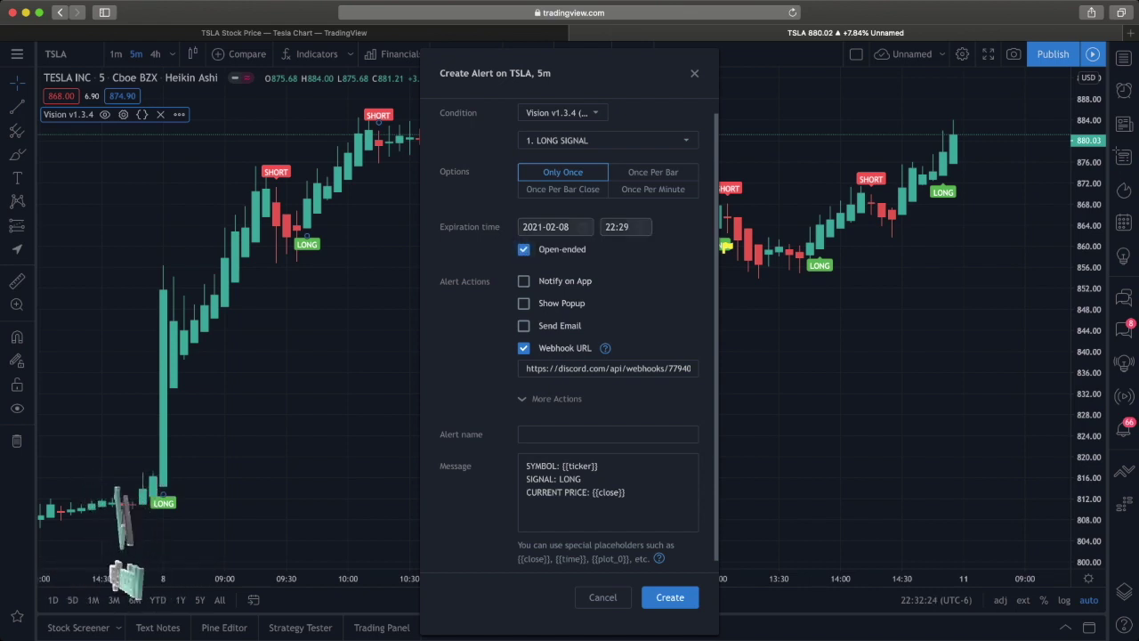
left_click(523, 280)
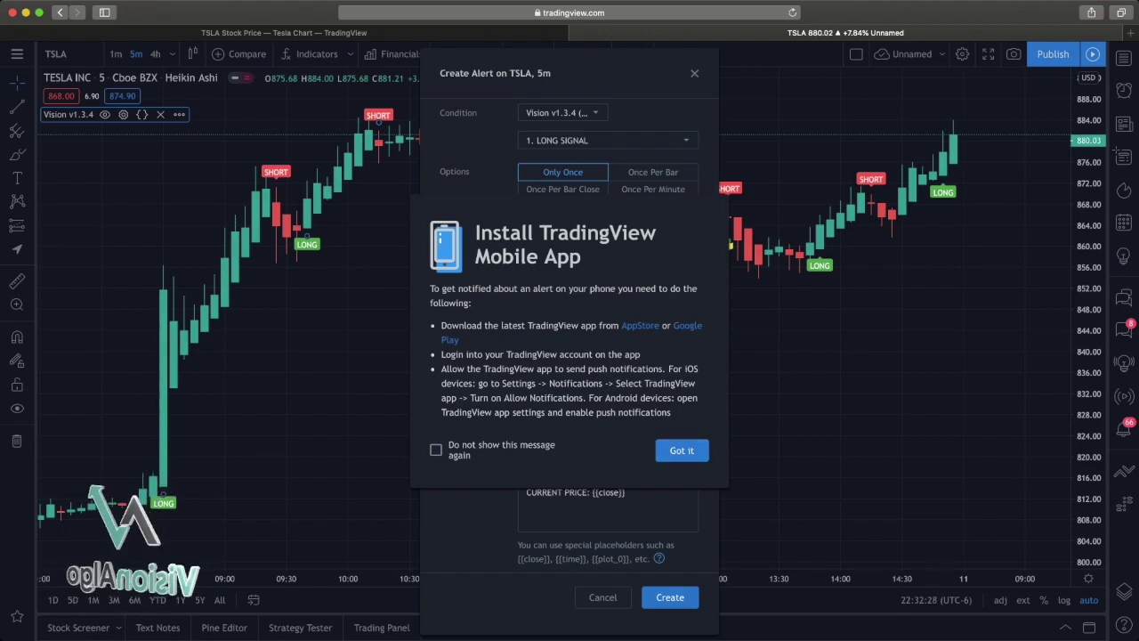
left_click(682, 450)
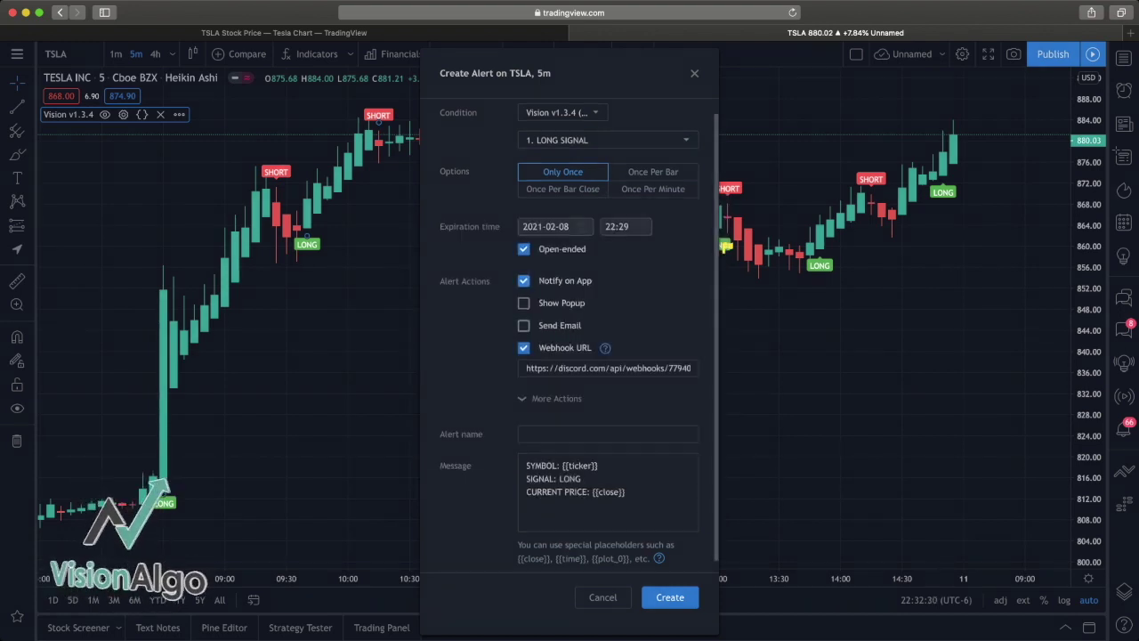
Step: Expand the additional alert actions and choose Hand Bell as the alert sound
scroll(570, 329, "down", 1)
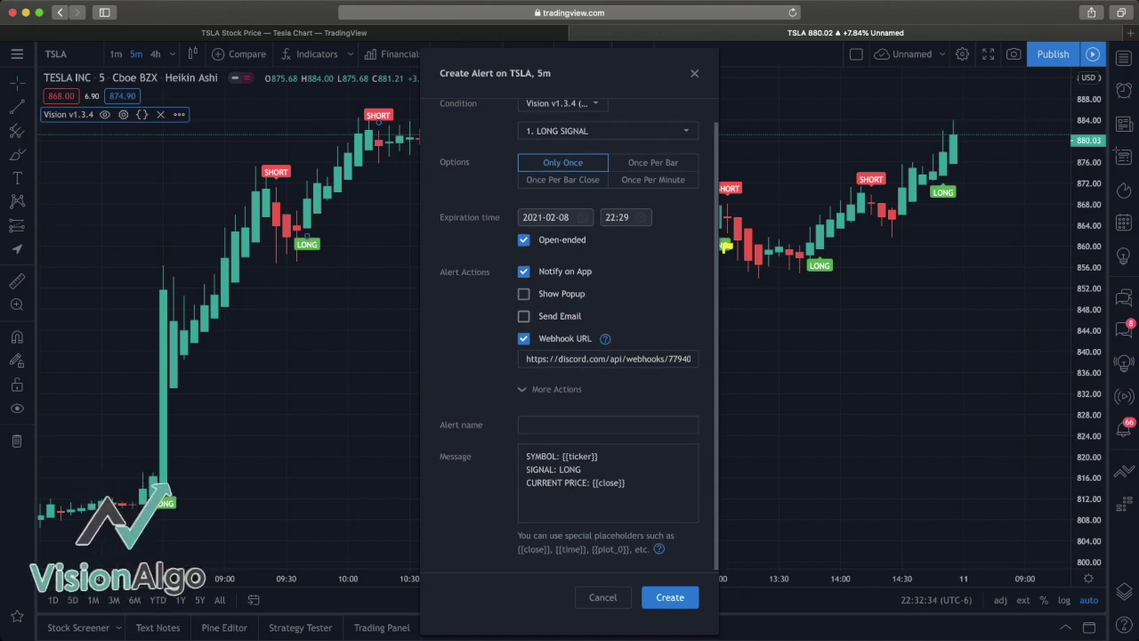
scroll(569, 329, "down", 1)
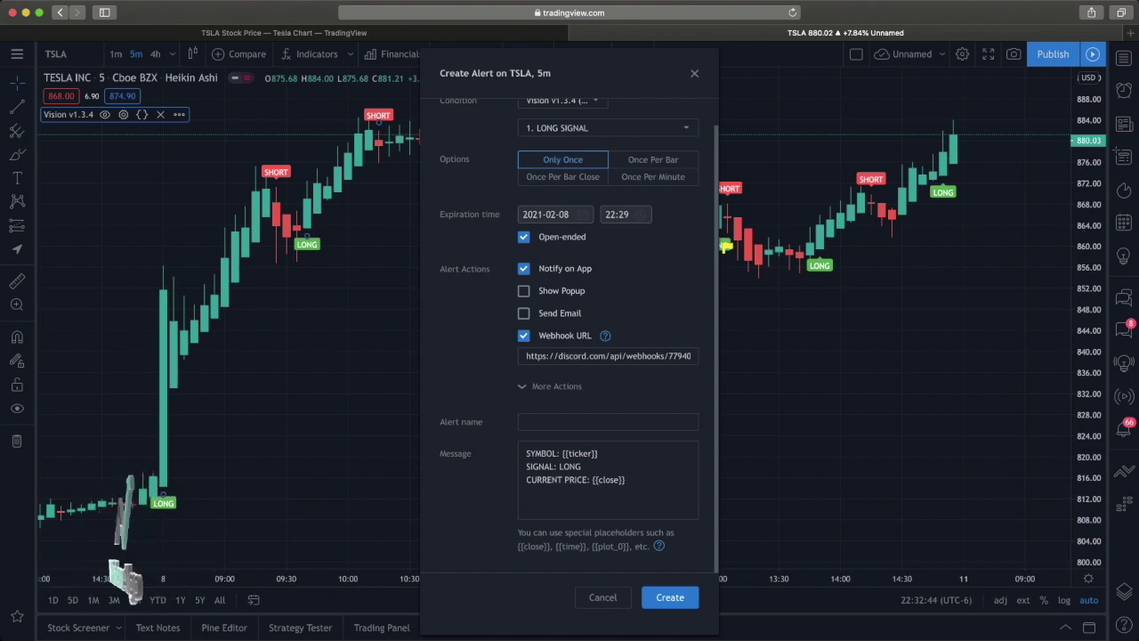
left_click(554, 385)
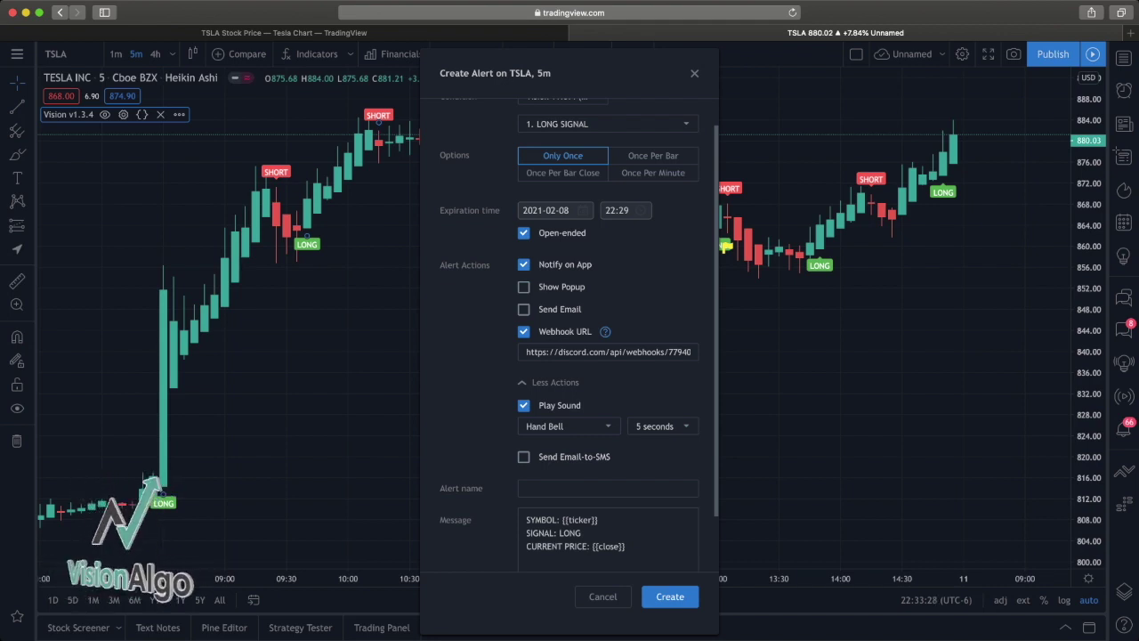
scroll(570, 338, "down", 1)
scroll(608, 339, "down", 2)
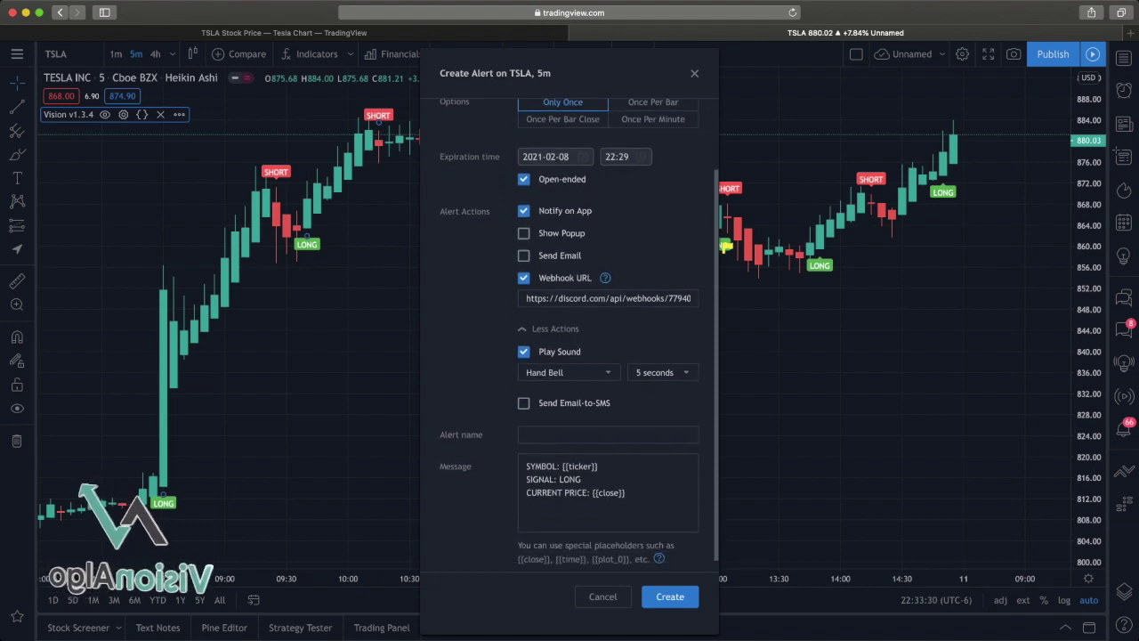
left_click(567, 358)
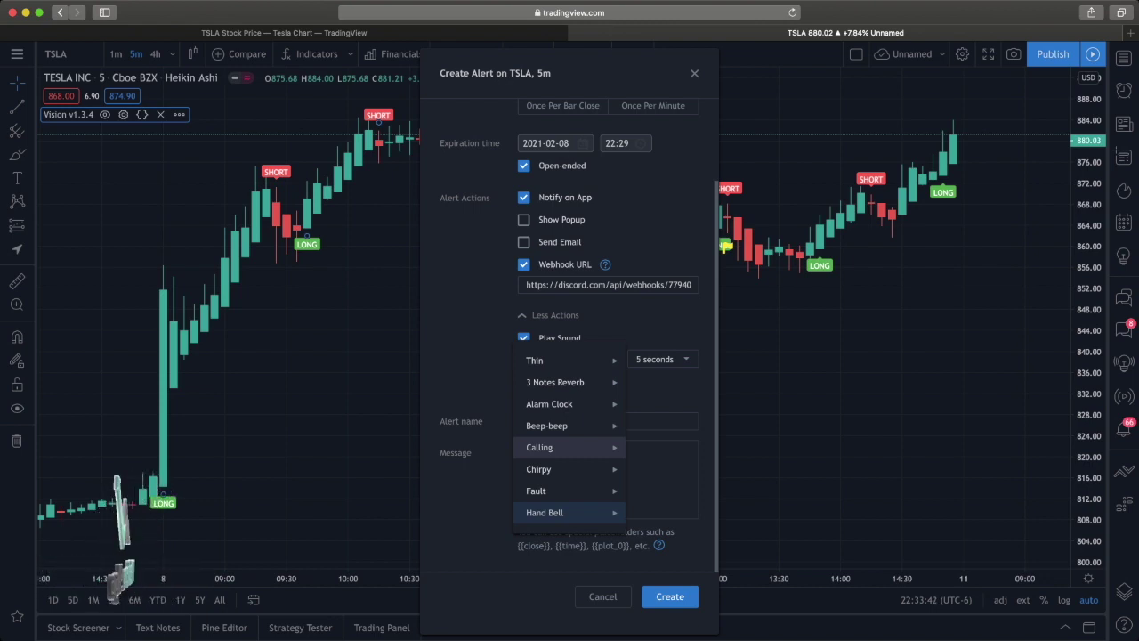
key("Down")
key("Down")
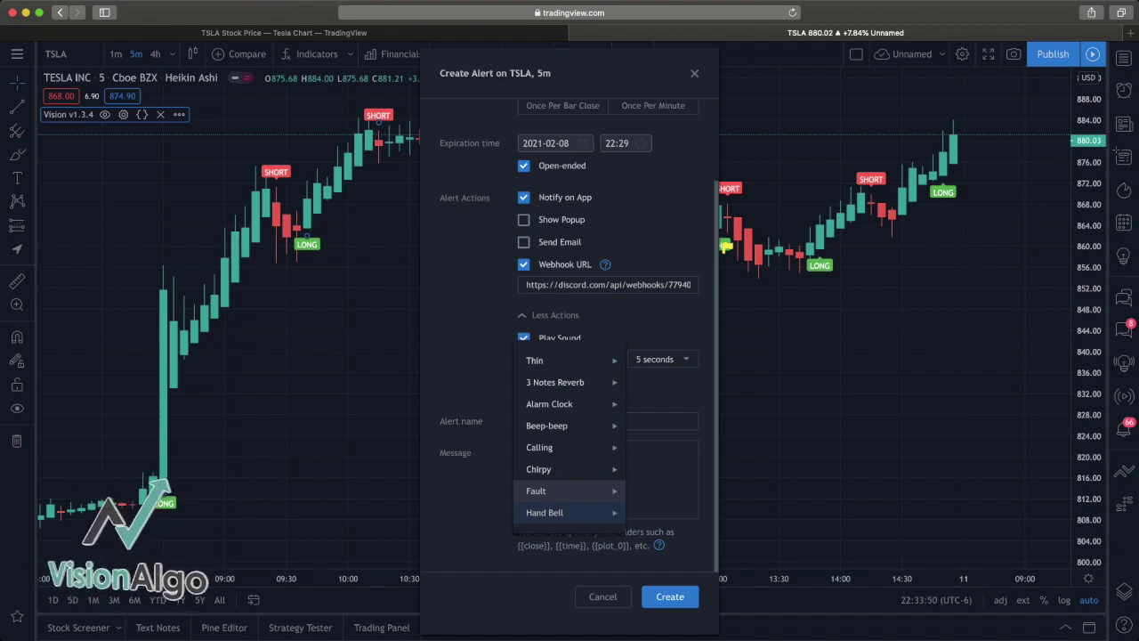
key("Down")
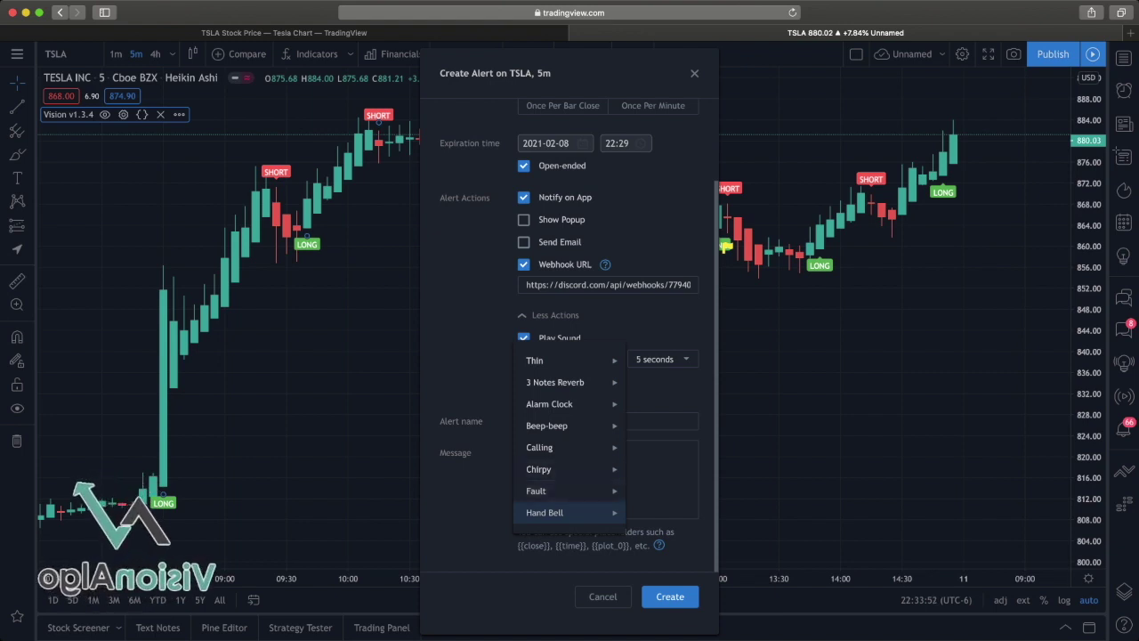
key("Return")
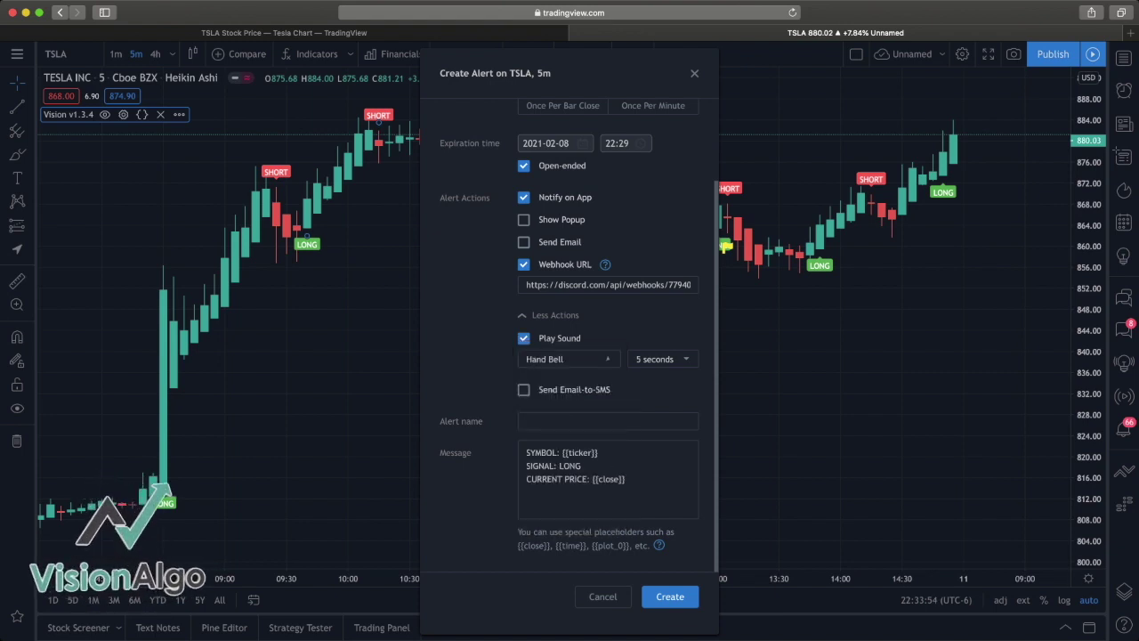
Step: Keep the alert sound's duration at 5 seconds and create the alert
key("Tab")
key("space")
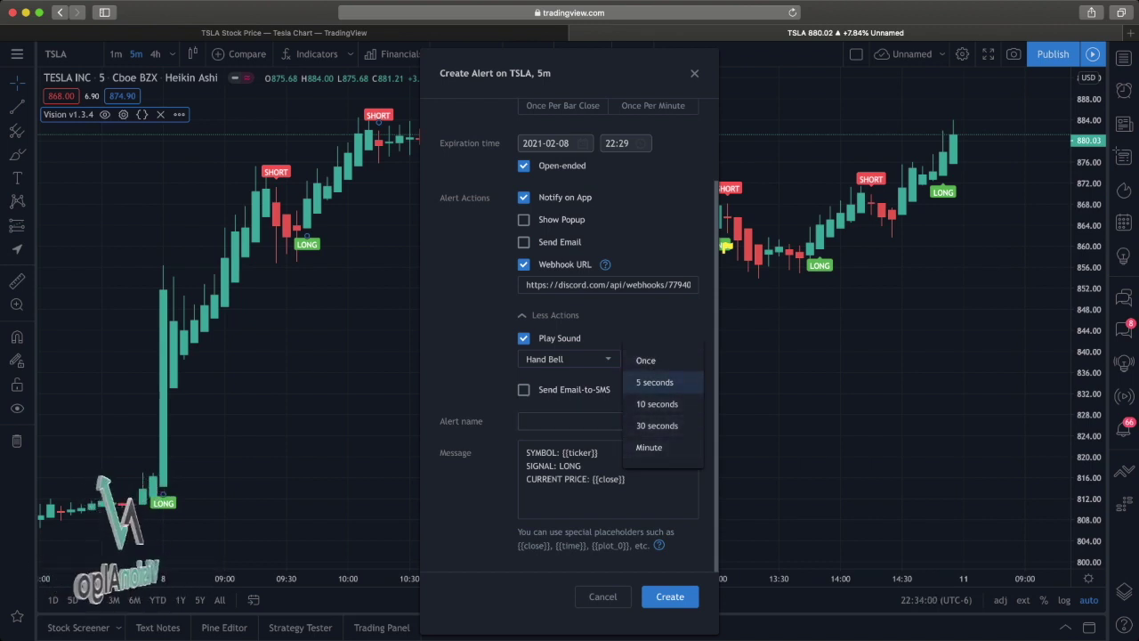
key("Return")
left_click(670, 596)
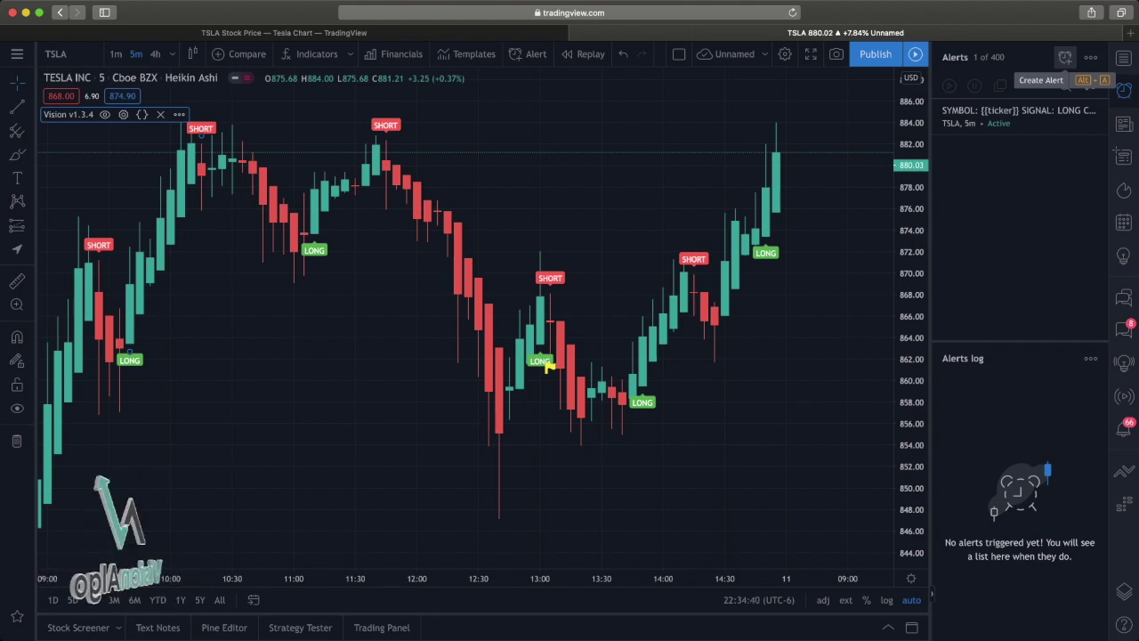
Step: Start another alert with Vision v1.3.4 and 1. LONG SIGNAL as its condition, and discard it
left_click(1066, 57)
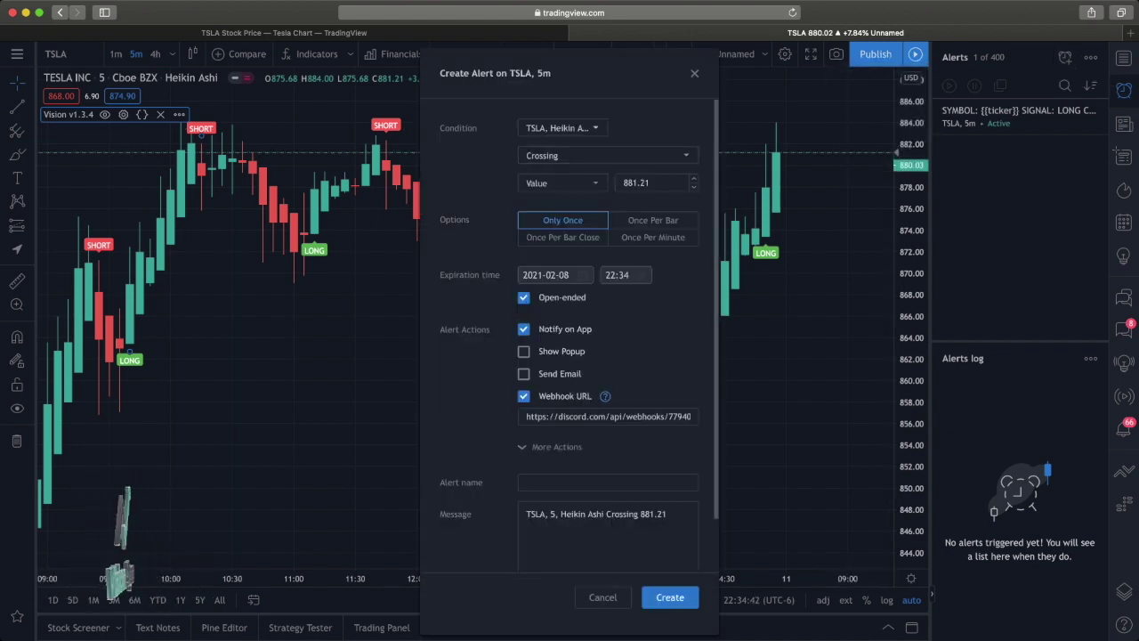
left_click(561, 127)
left_click(561, 151)
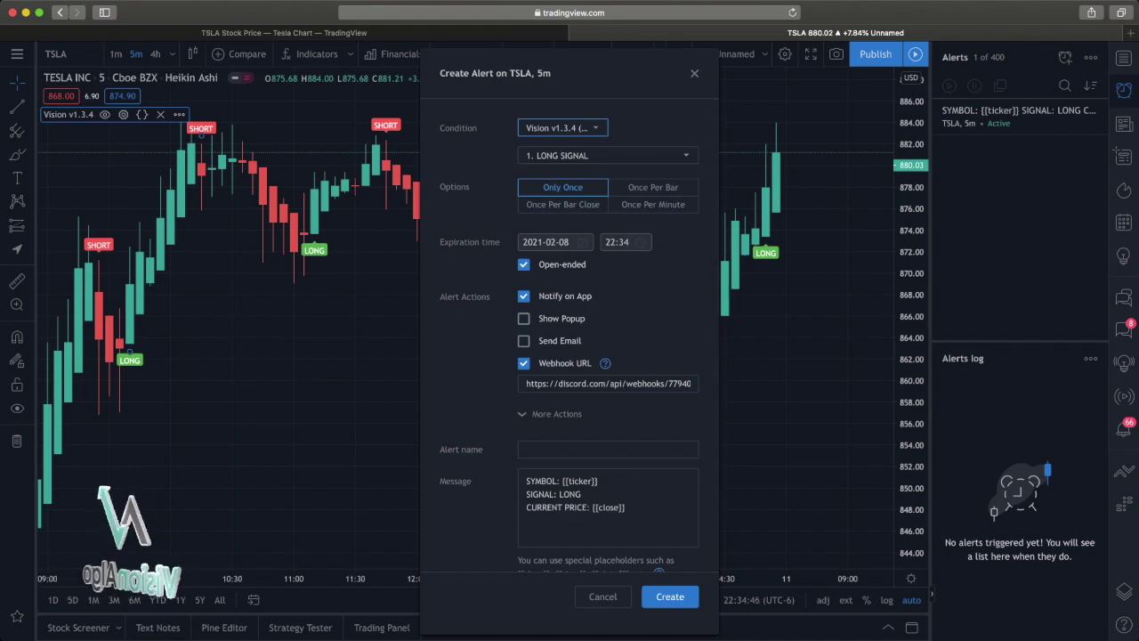
left_click(569, 155)
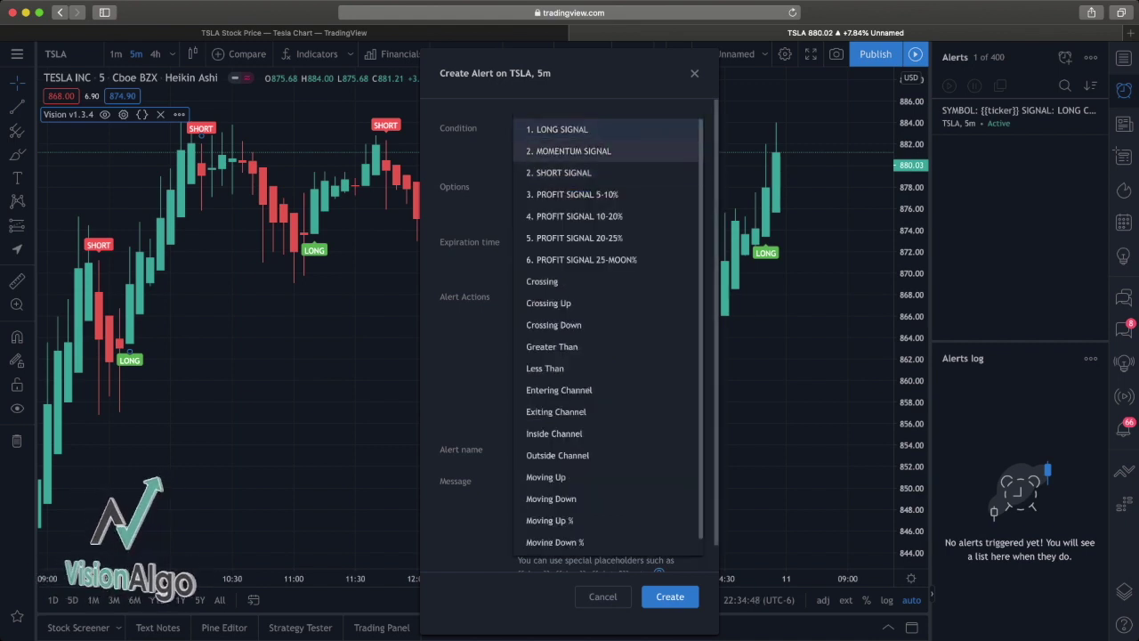
left_click(569, 129)
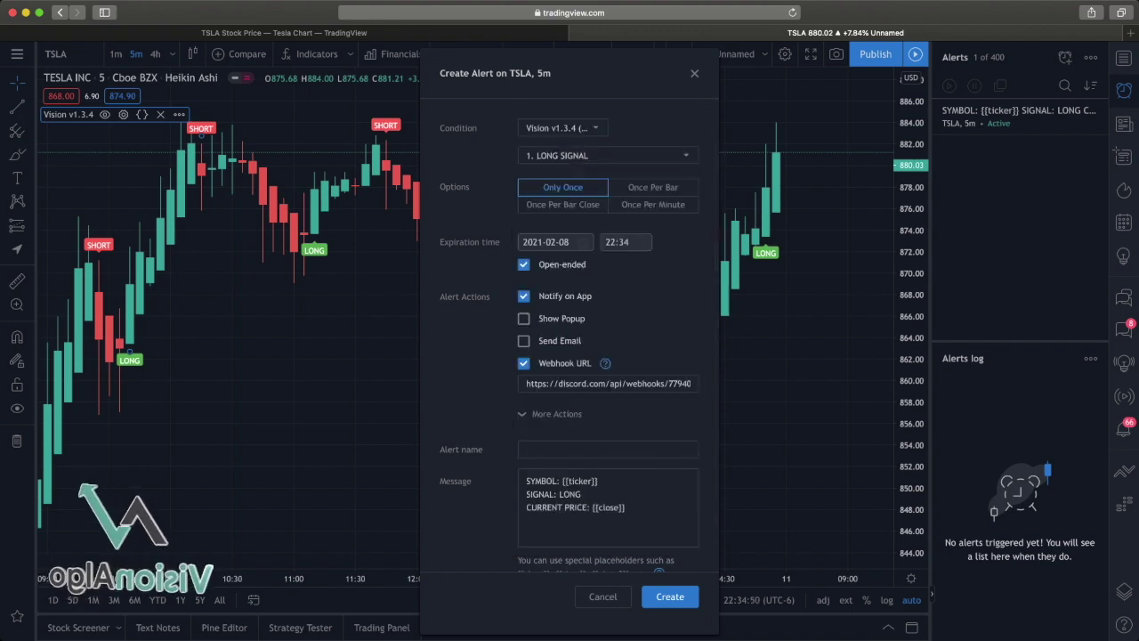
key("Escape")
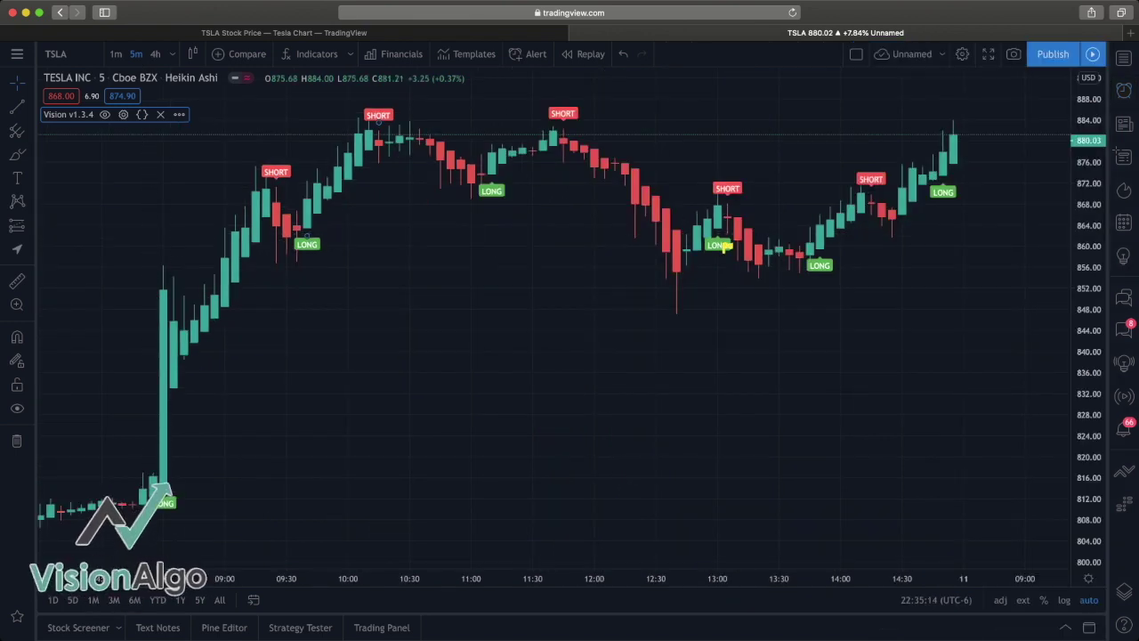
Step: Search the indicators for "rsi" and "psi", add Upside Tasuki Gap - Bullish to the chart, and close the indicator search
left_click(313, 54)
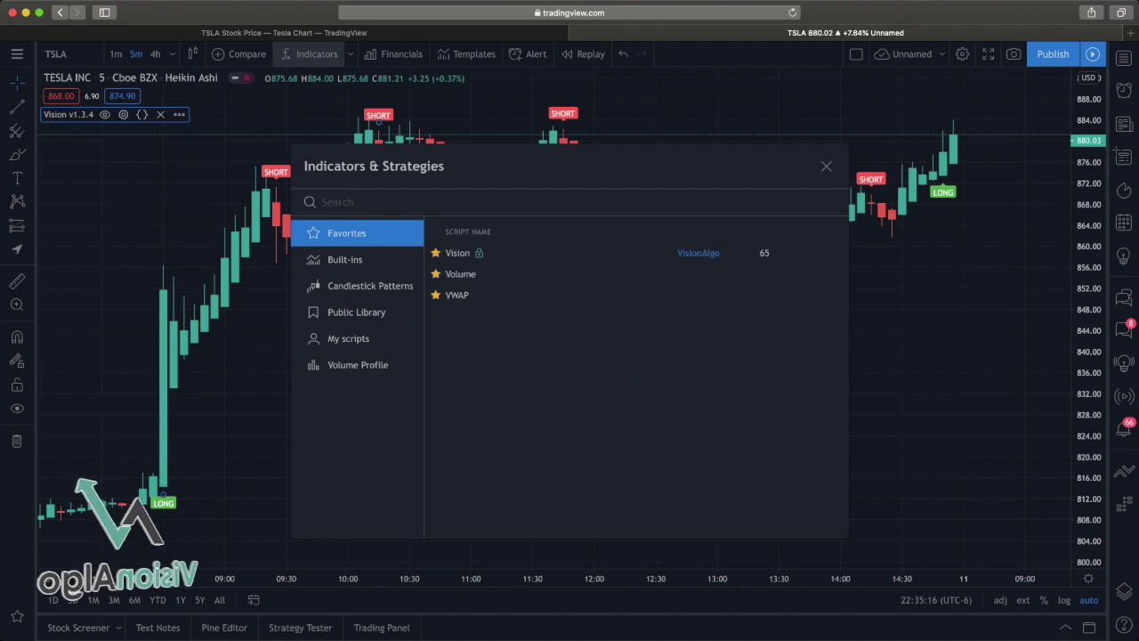
type("rsi")
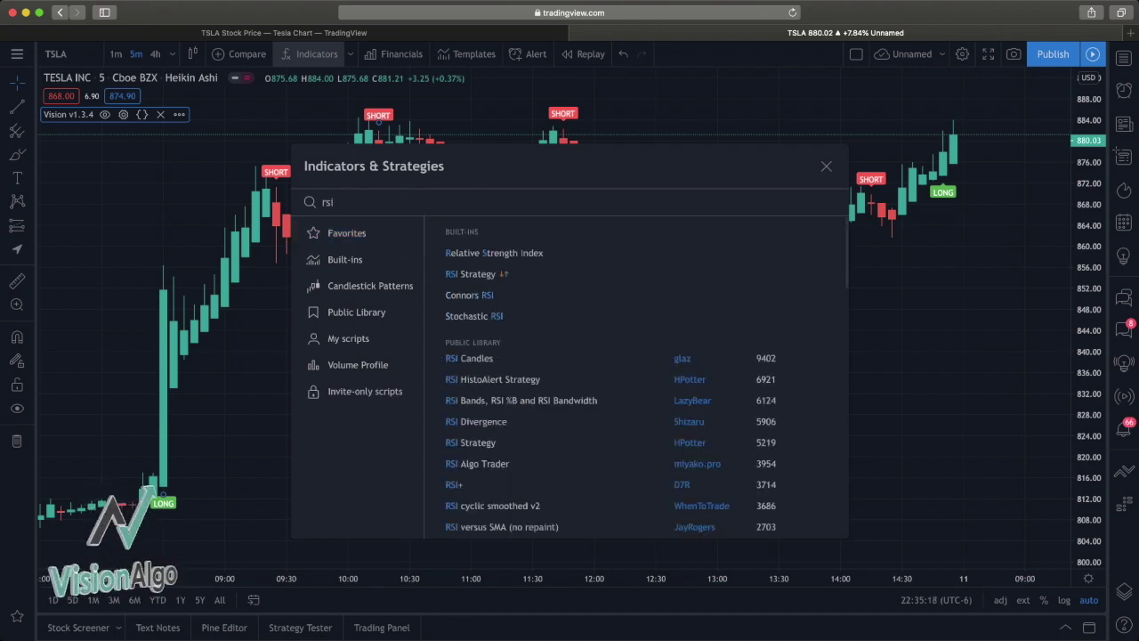
key("super+a")
type("psi")
key("super+a")
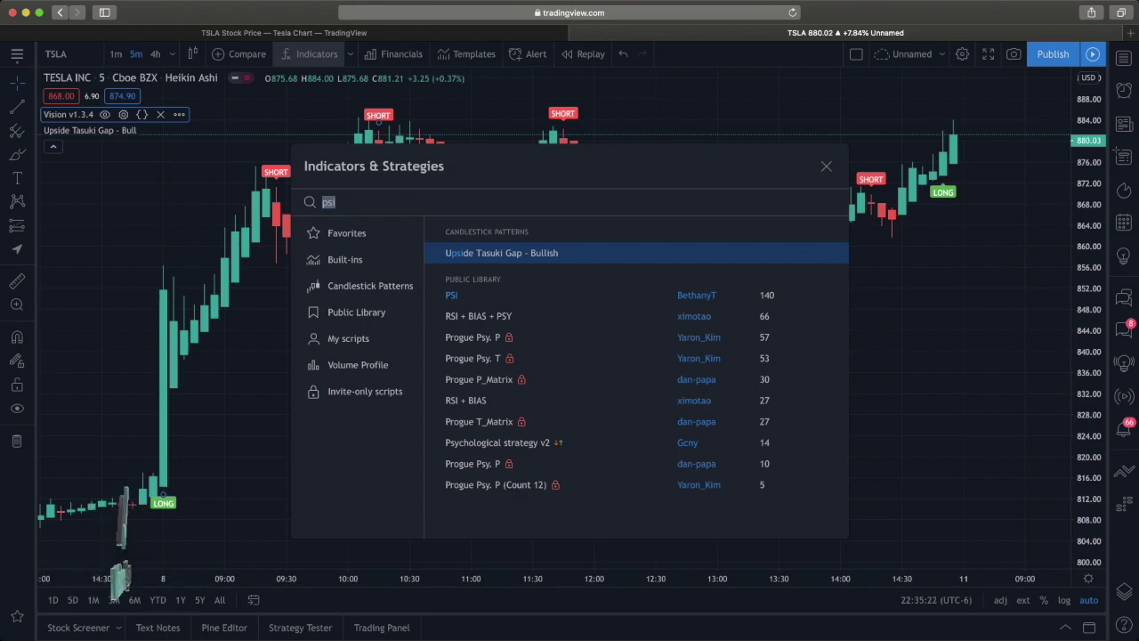
left_click(826, 166)
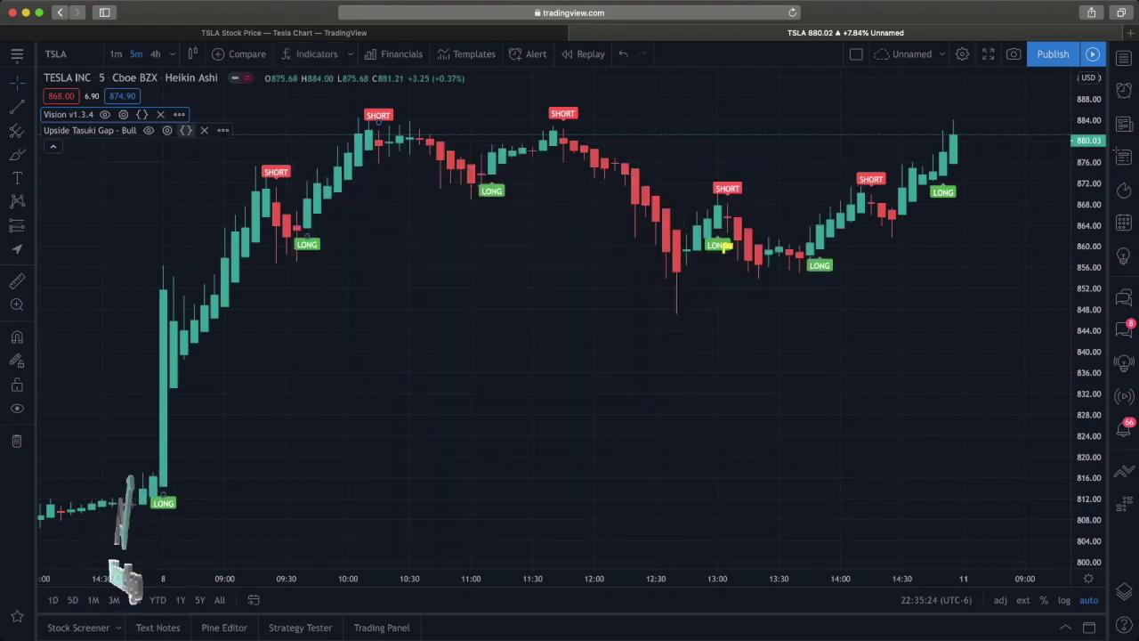
Step: Search the indicators again for "rsi", replace the search with "psi", and add Upside Tasuki Gap - Bullish to the chart
left_click(311, 54)
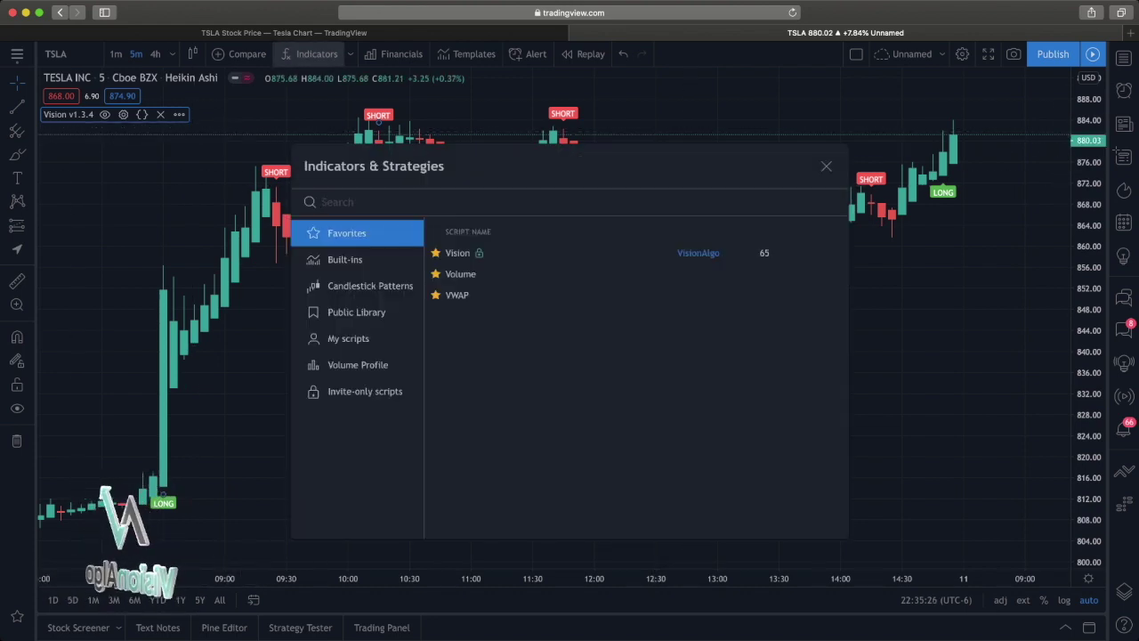
type("rsi")
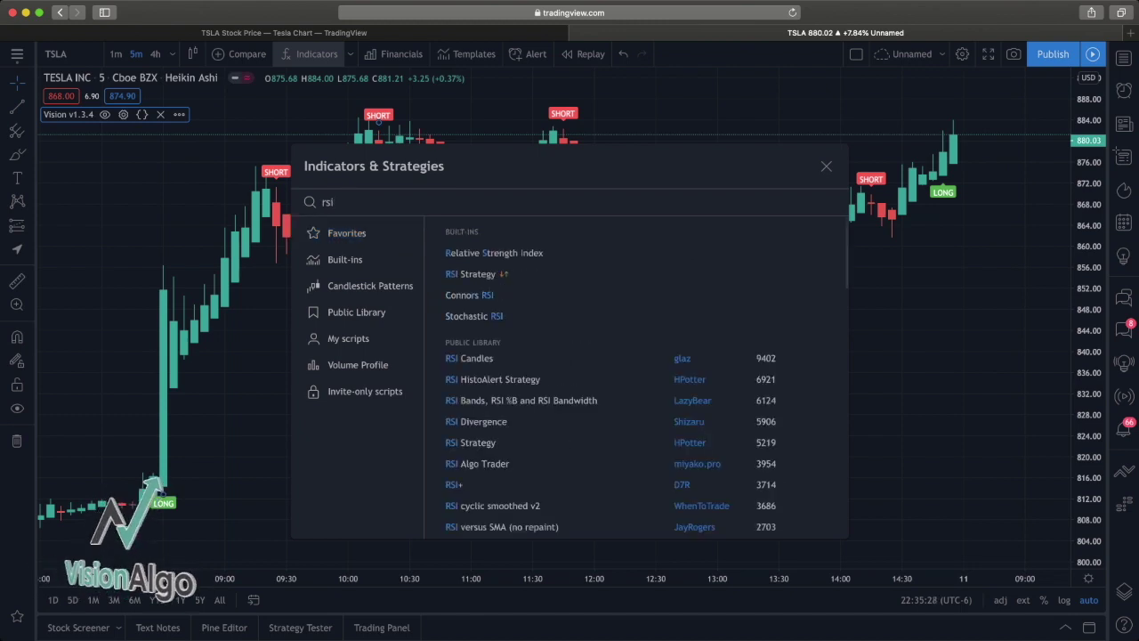
key("BackSpace")
key("BackSpace")
key("BackSpace")
type("psi")
key("Return")
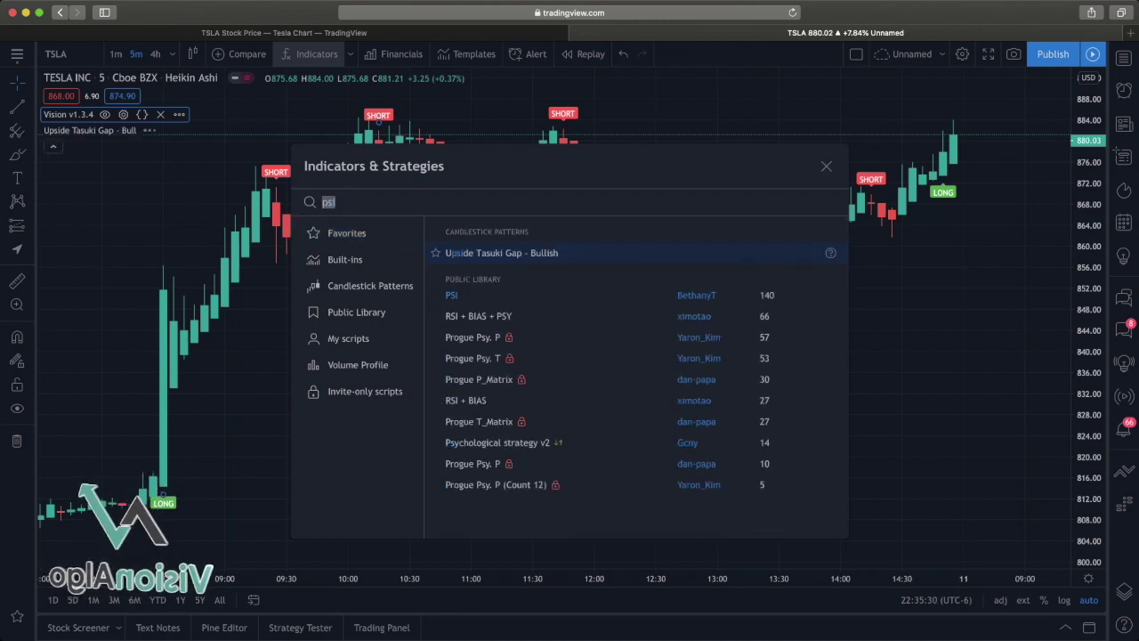
Step: Remove Upside Tasuki Gap - Bullish from the chart and add the built-in Relative Strength Index, searching the indicators for "relative"
left_click(826, 166)
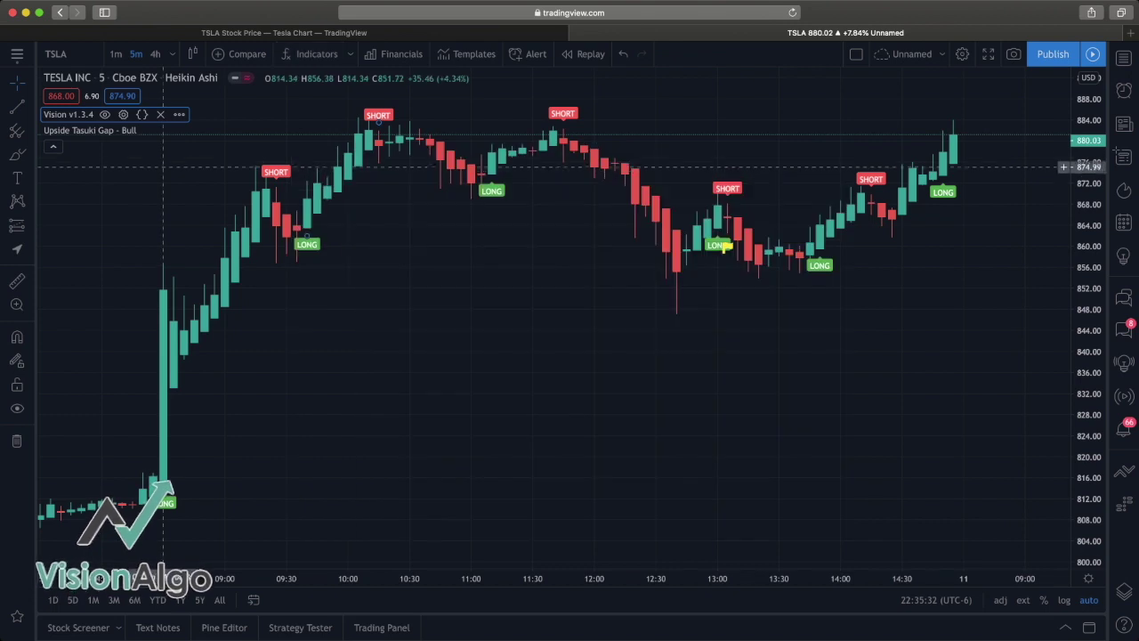
left_click(203, 130)
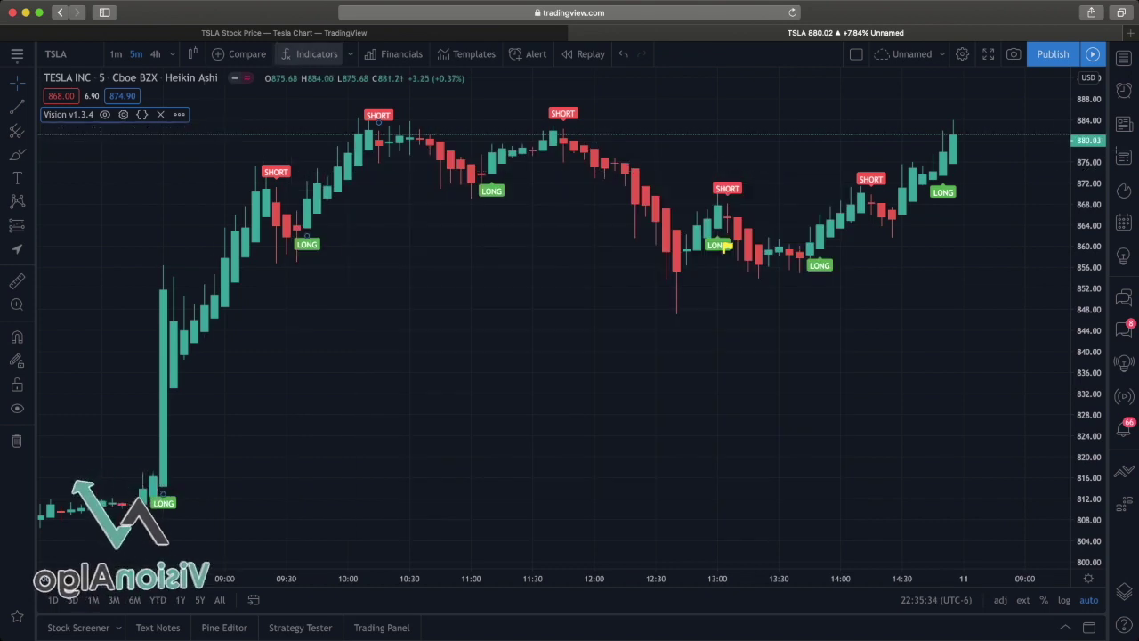
left_click(310, 54)
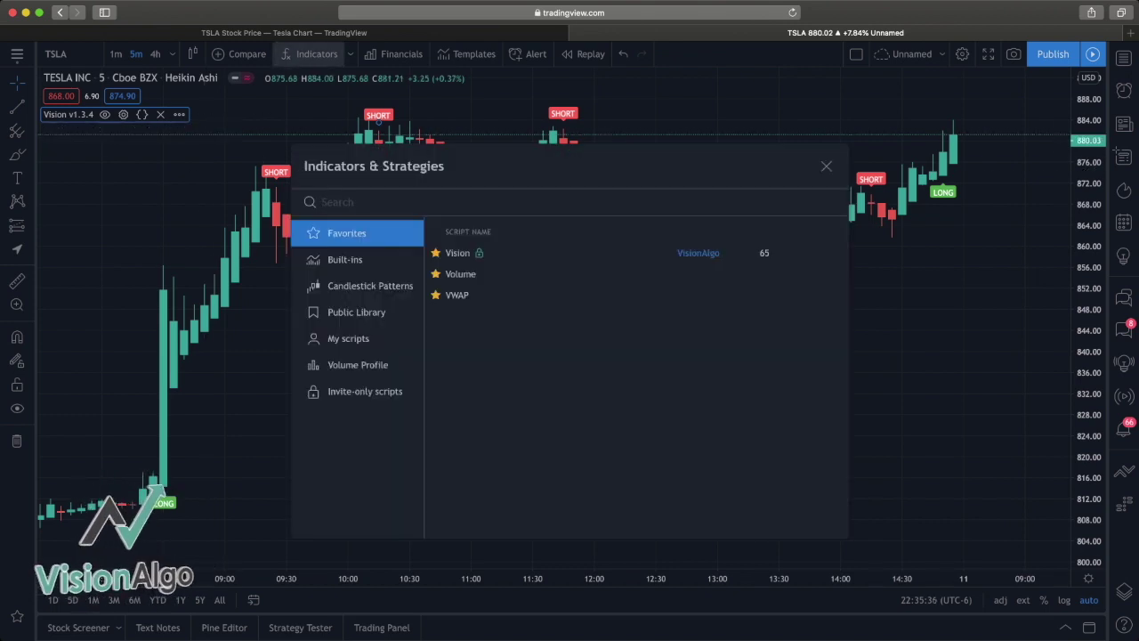
left_click(347, 259)
type("relative")
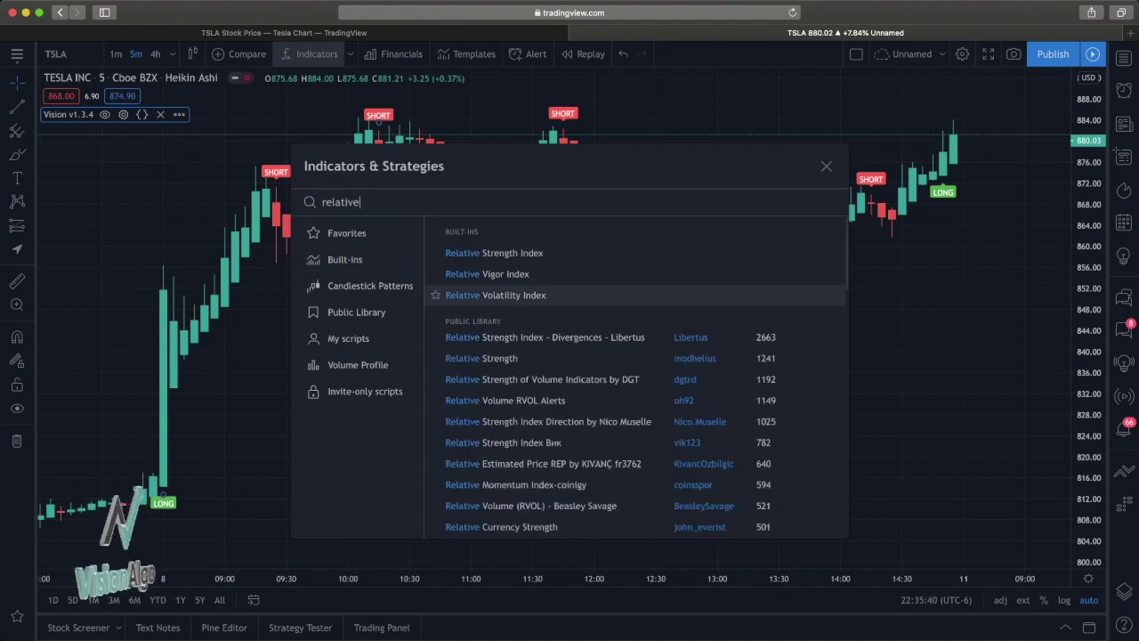
key("Down")
key("Return")
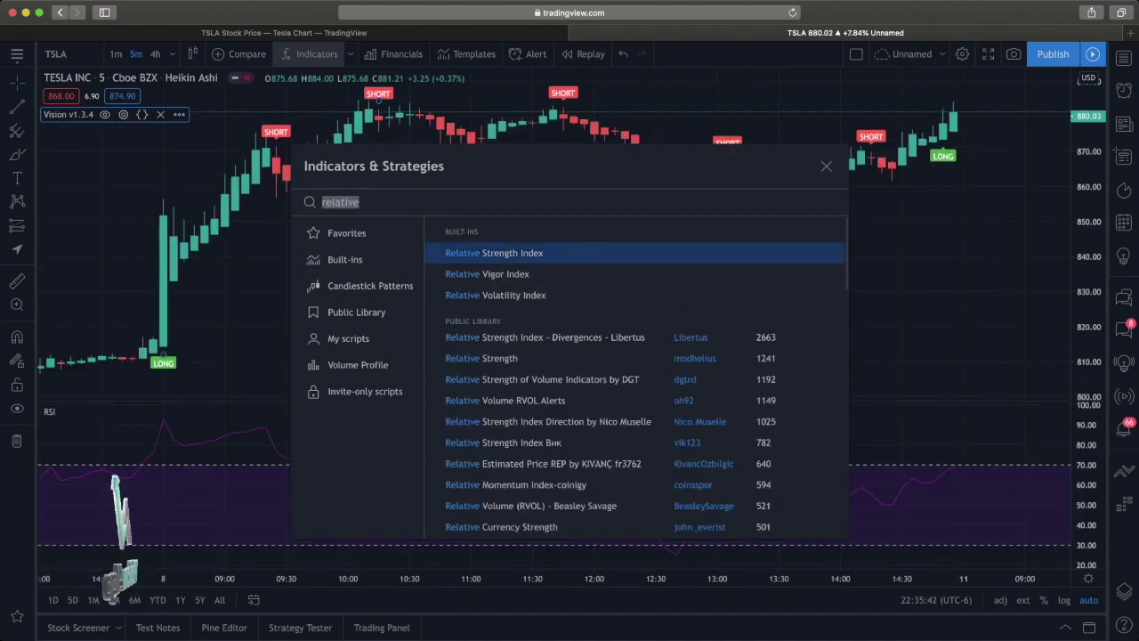
left_click(826, 165)
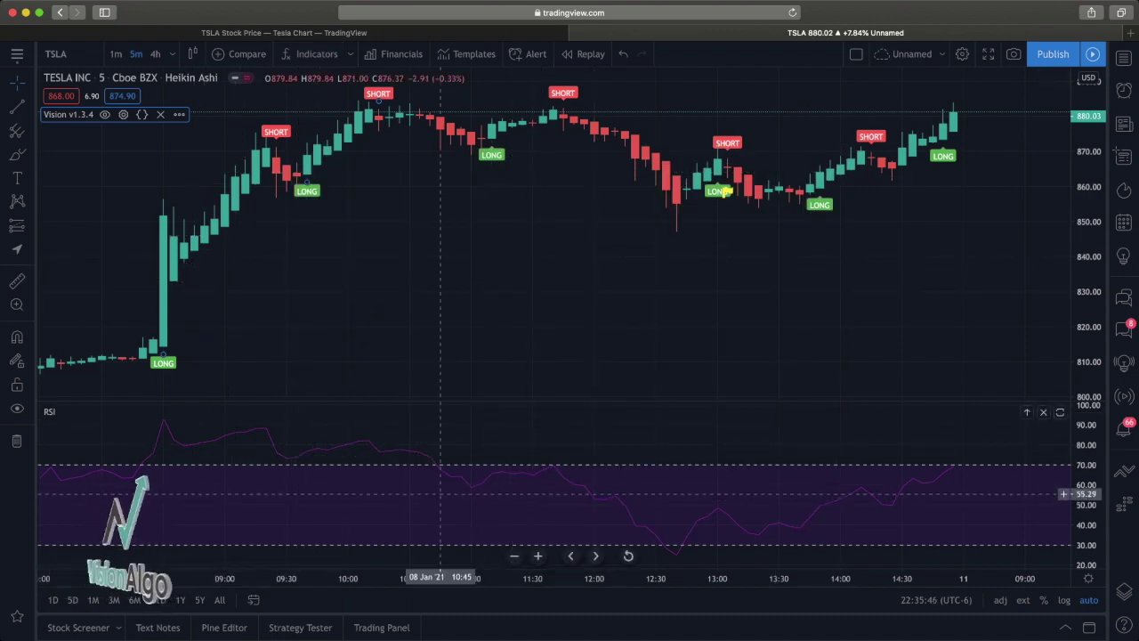
Step: Draw a horizontal line across the RSI pane at about 30, along its lower band
left_click(30, 108)
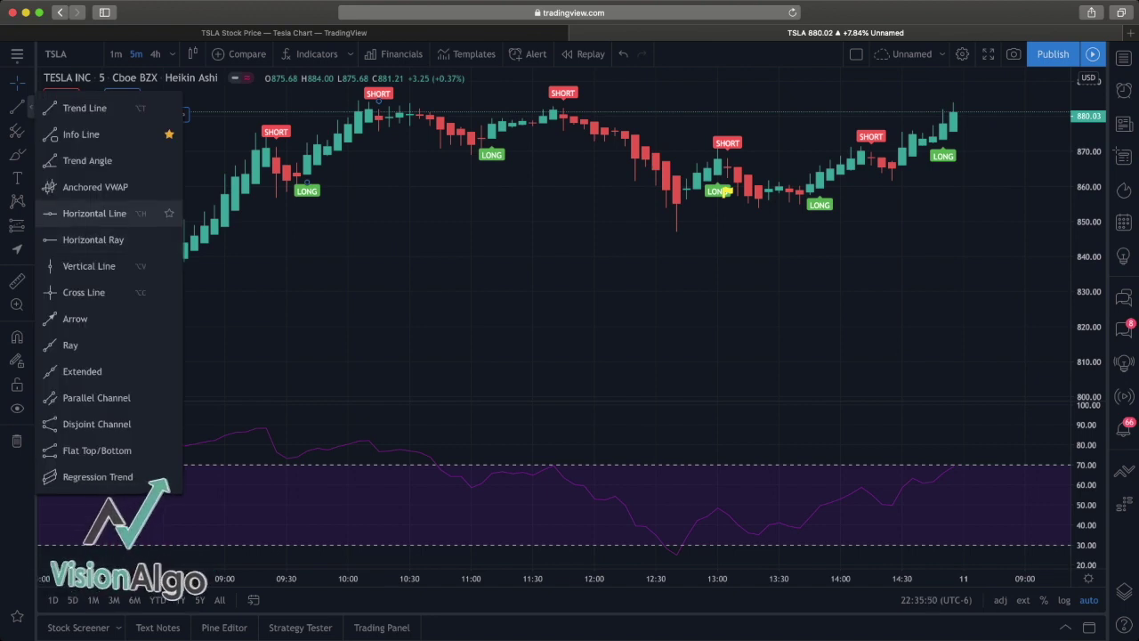
left_click(93, 212)
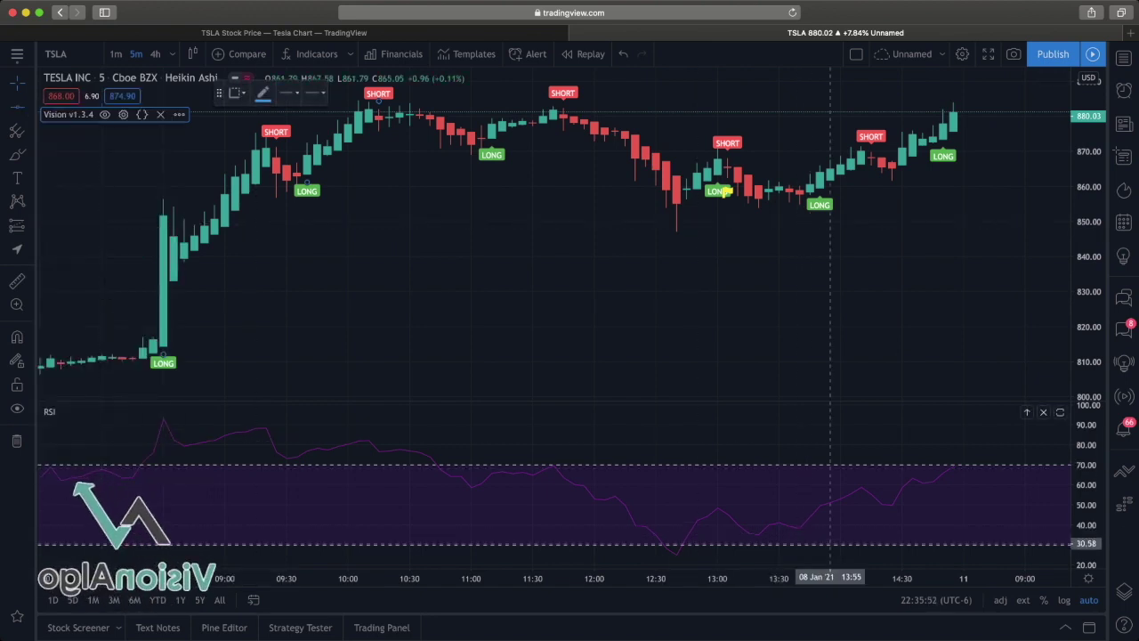
left_click(830, 545)
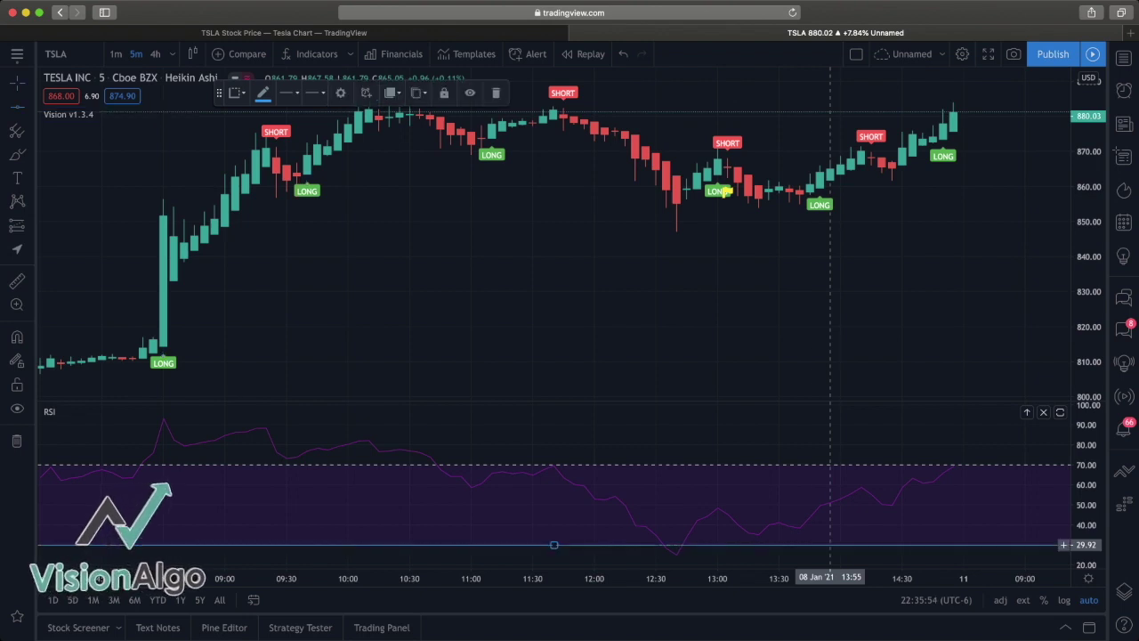
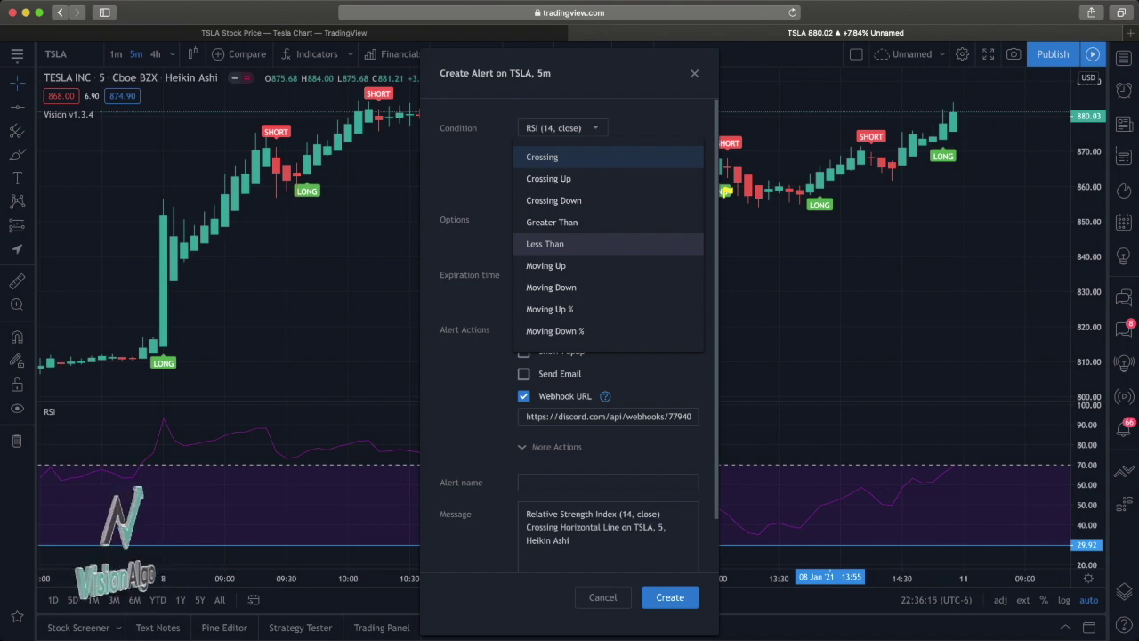
Step: Create an alert for RSI (14, close) Less Than the lower horizontal line, triggering Once Per Minute
left_click(569, 244)
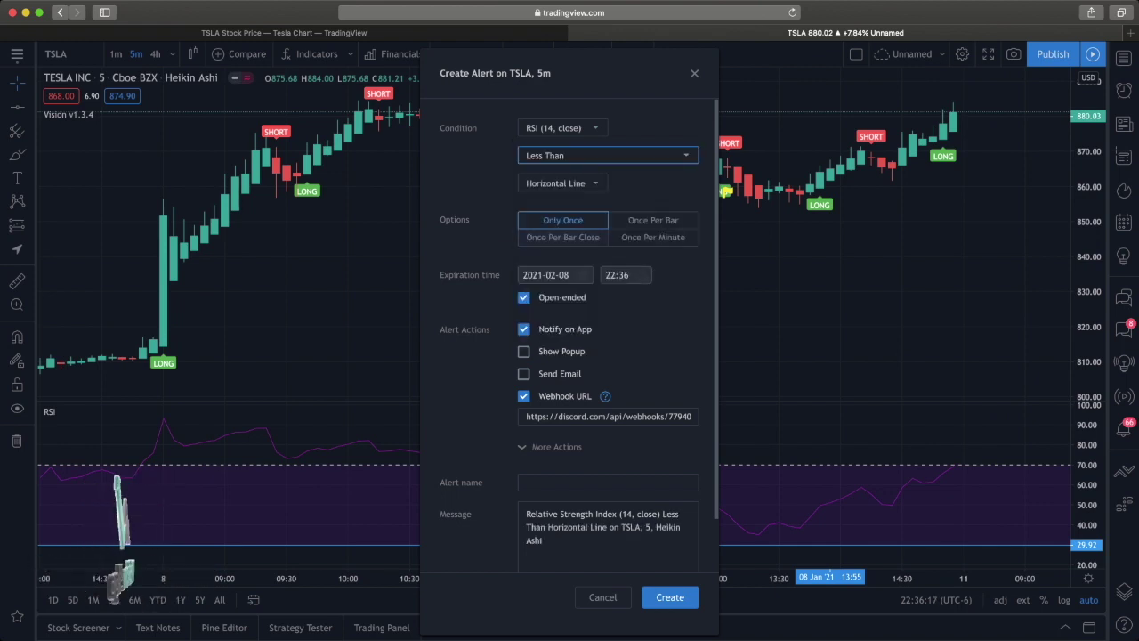
left_click(654, 236)
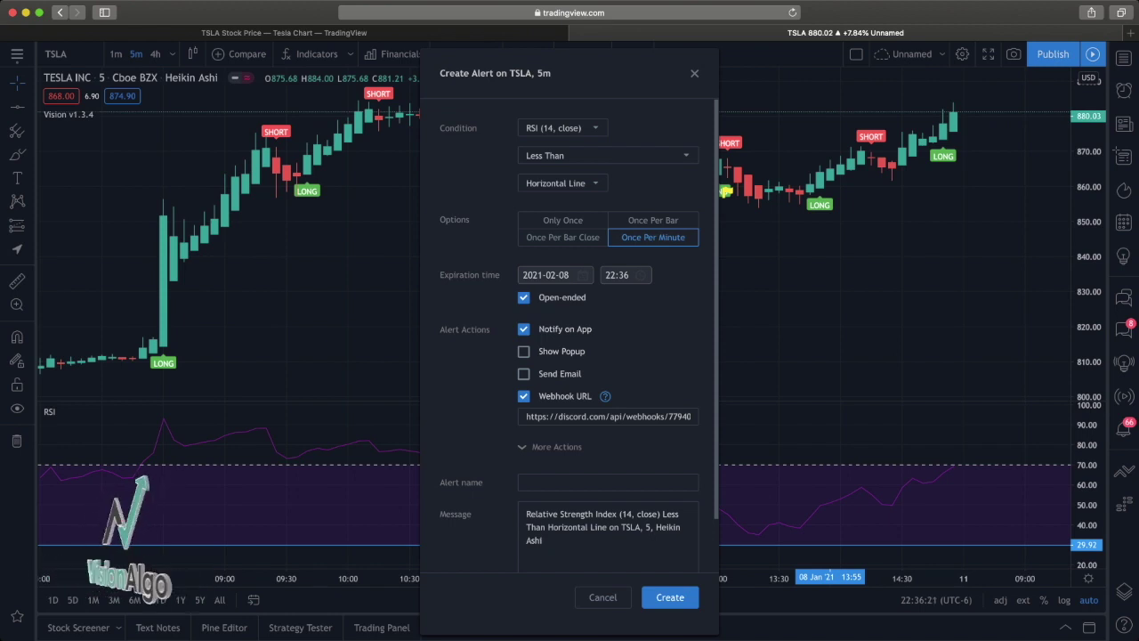
scroll(569, 356, "down", 2)
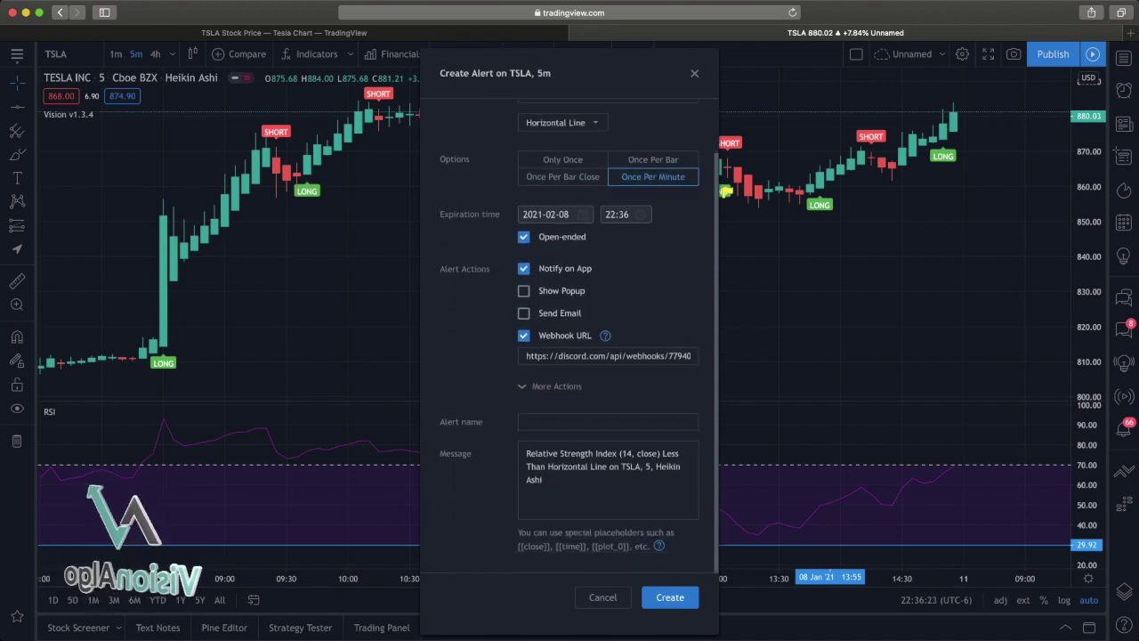
left_click(671, 597)
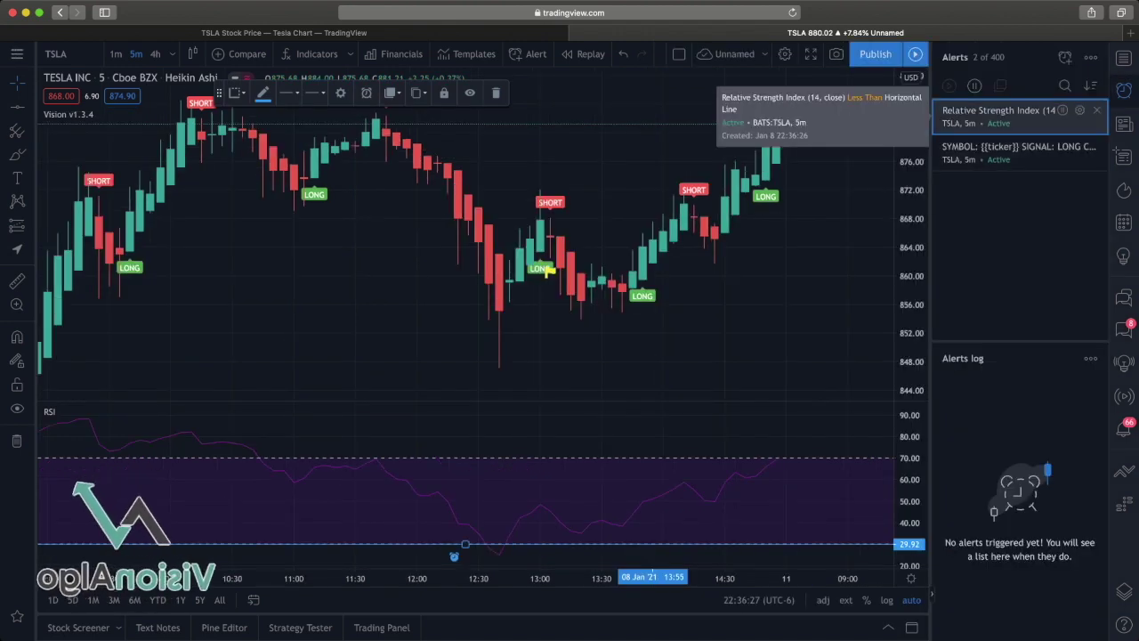
left_click(683, 542)
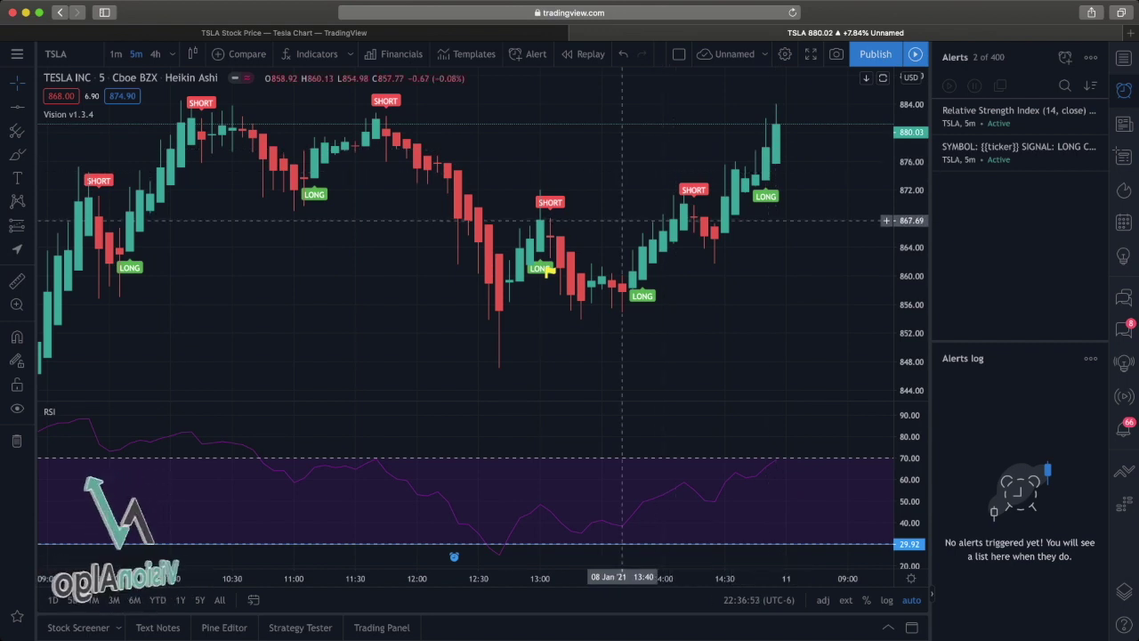
Step: Add a horizontal line at about 70 on the RSI and create an alert for RSI (14, close) Greater Than that line
scroll(699, 229, "left", 10)
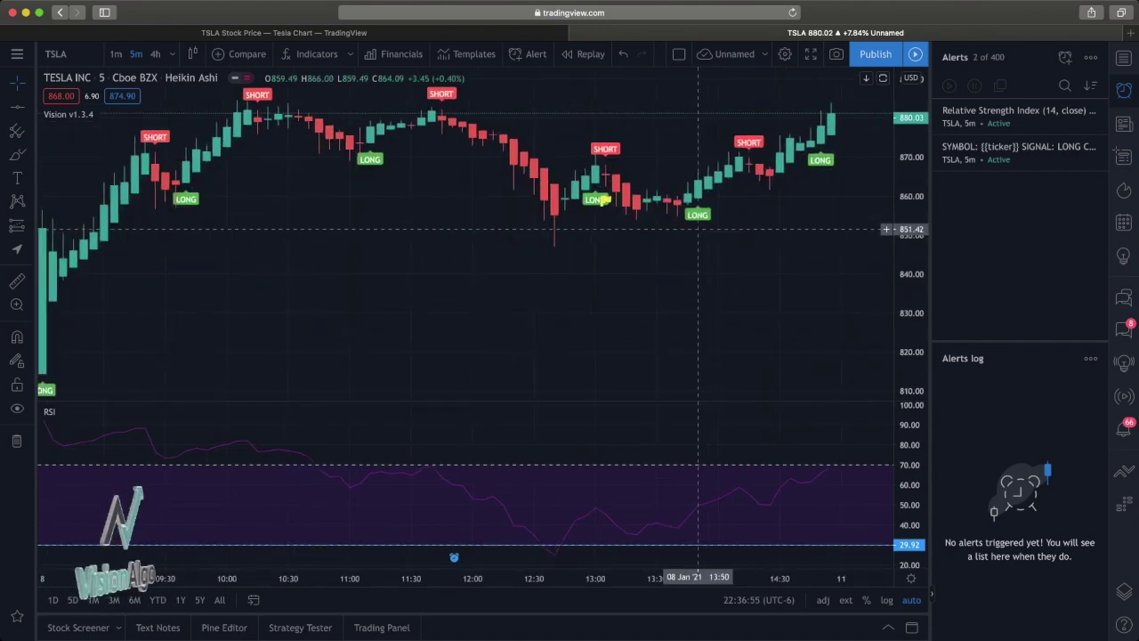
scroll(699, 229, "right", 5)
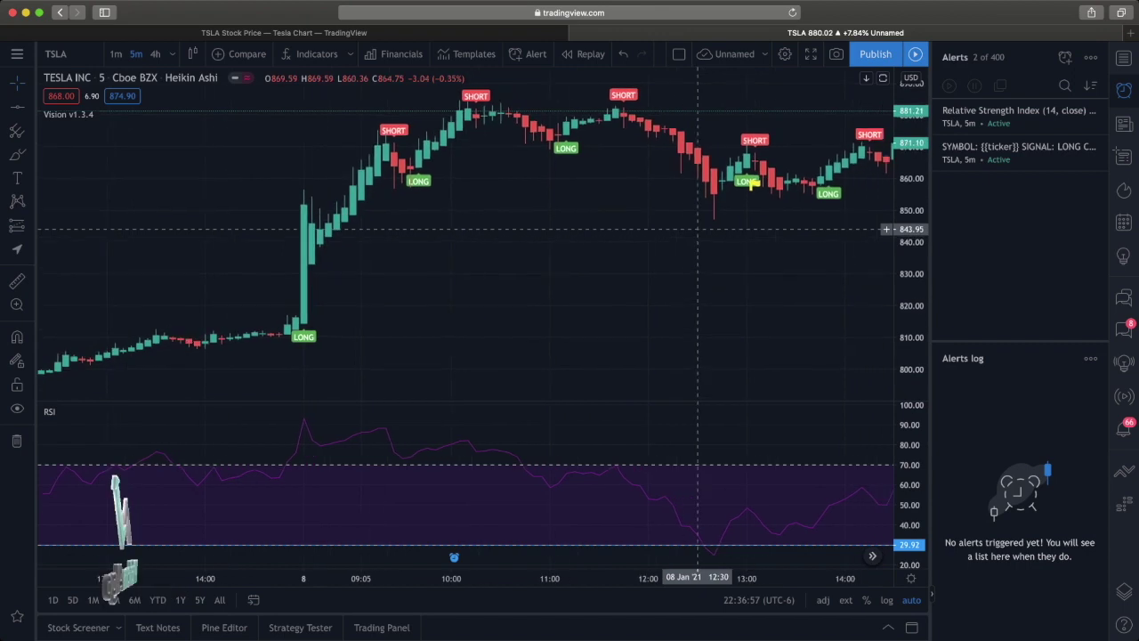
scroll(706, 229, "right", 10)
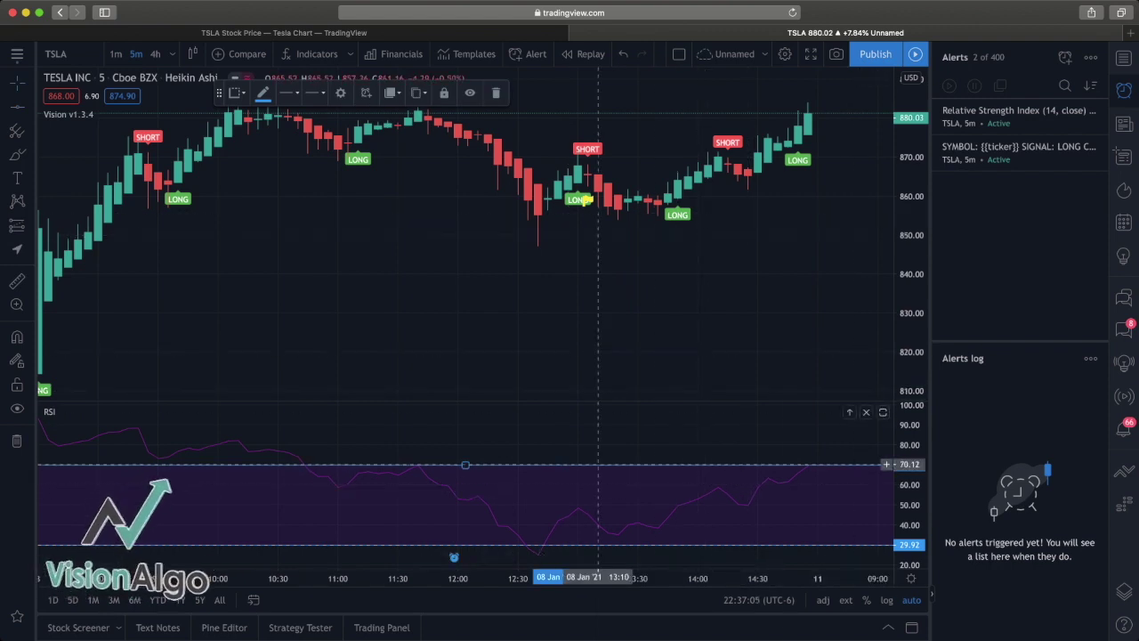
right_click(598, 465)
left_click(680, 402)
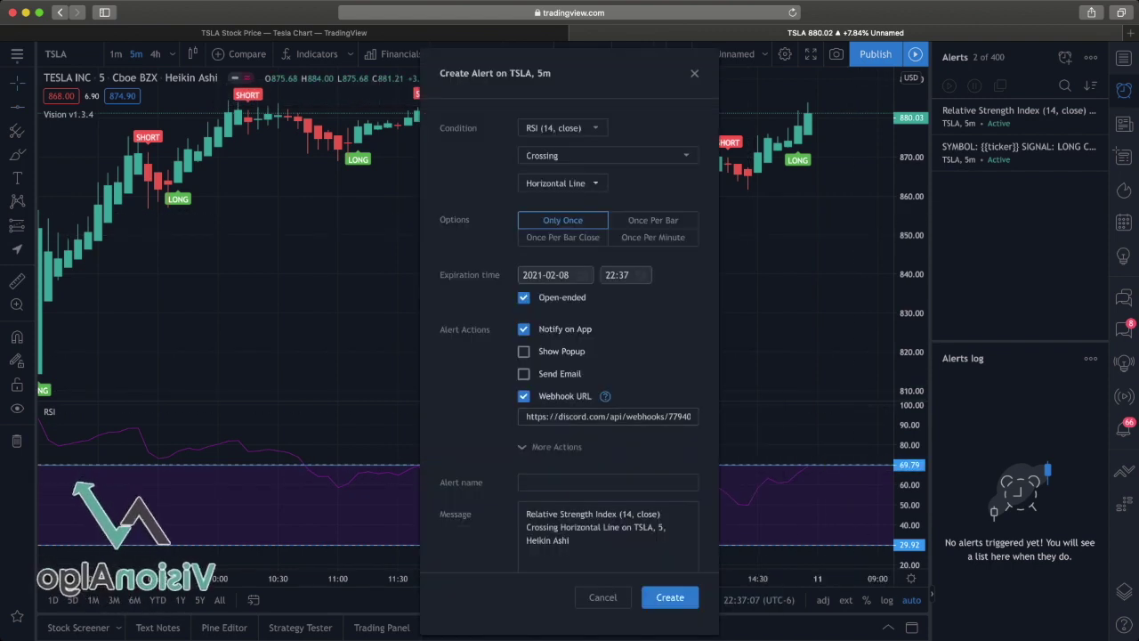
left_click(606, 155)
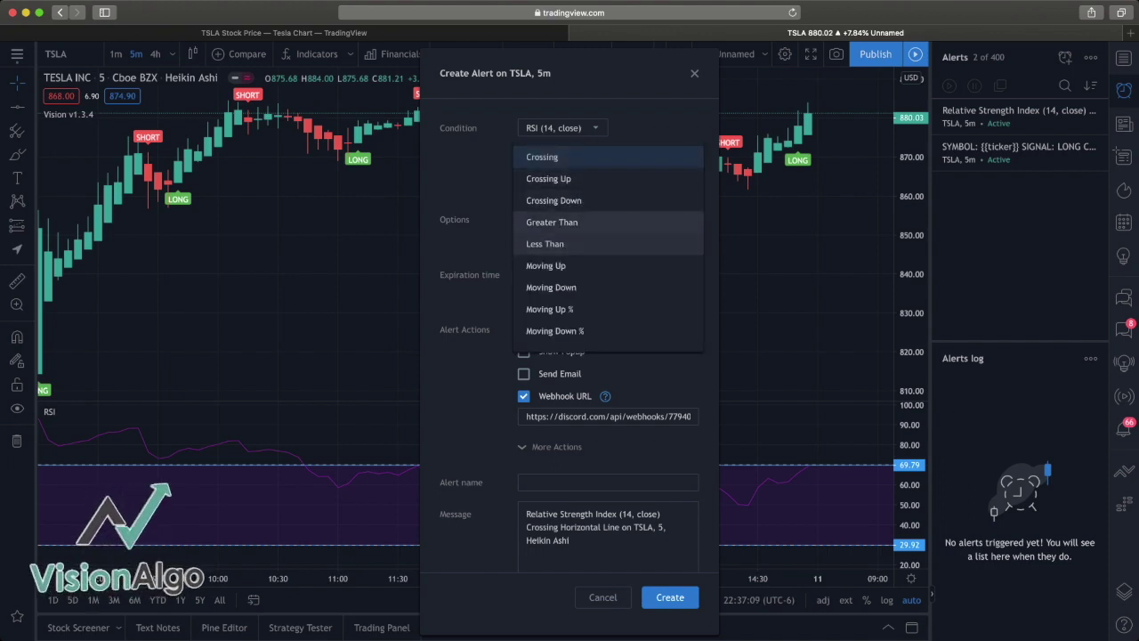
left_click(552, 222)
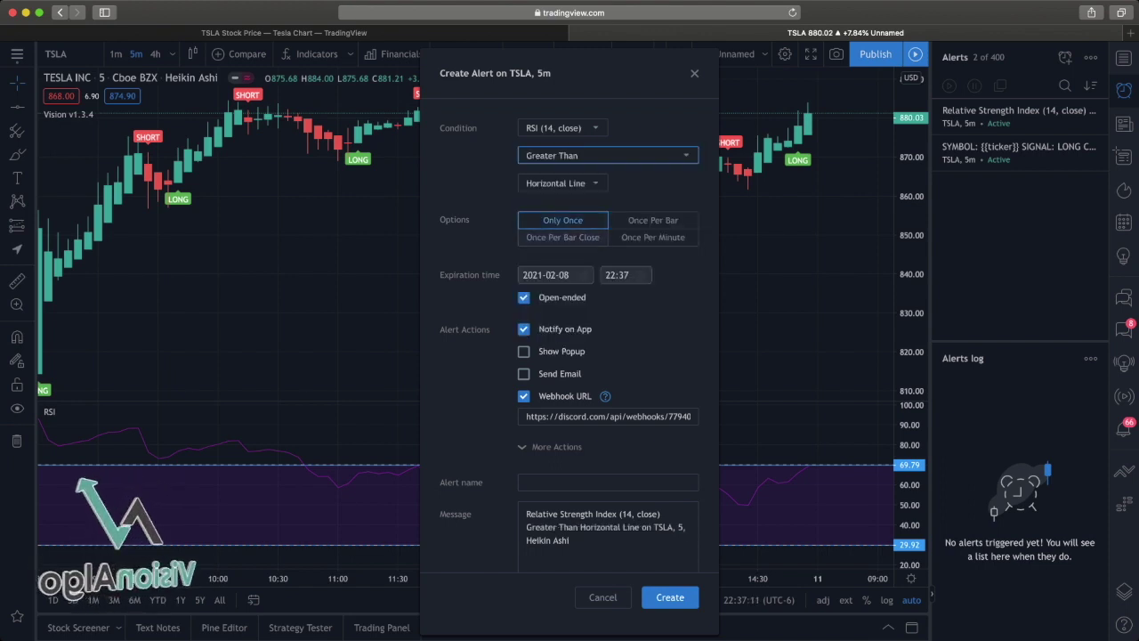
left_click(670, 597)
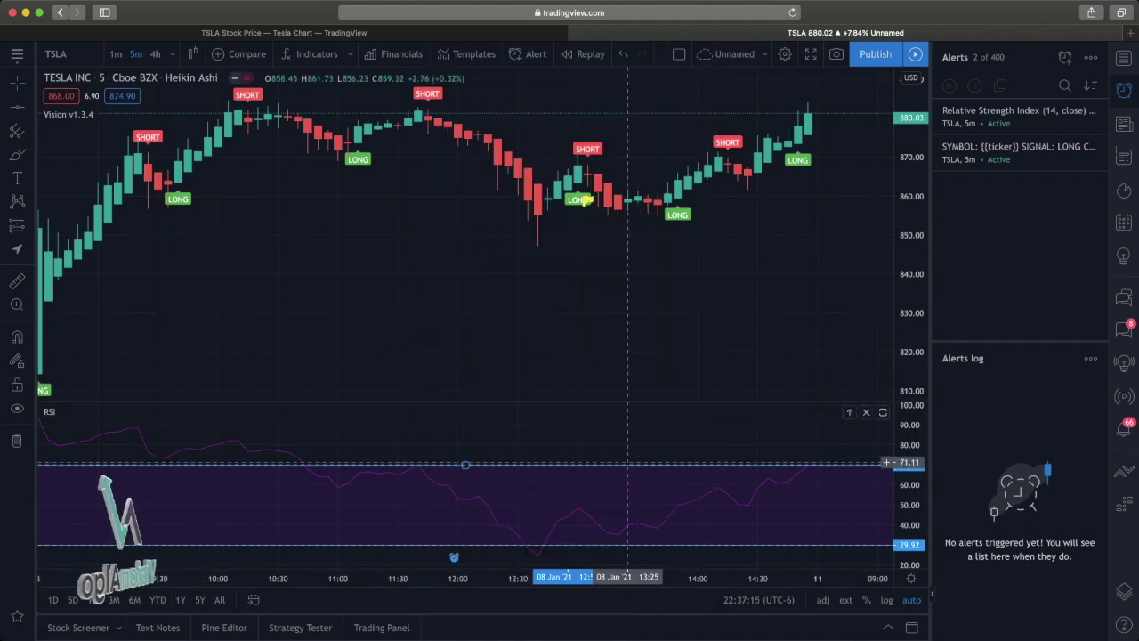
left_click(618, 463)
scroll(297, 356, "down", 3)
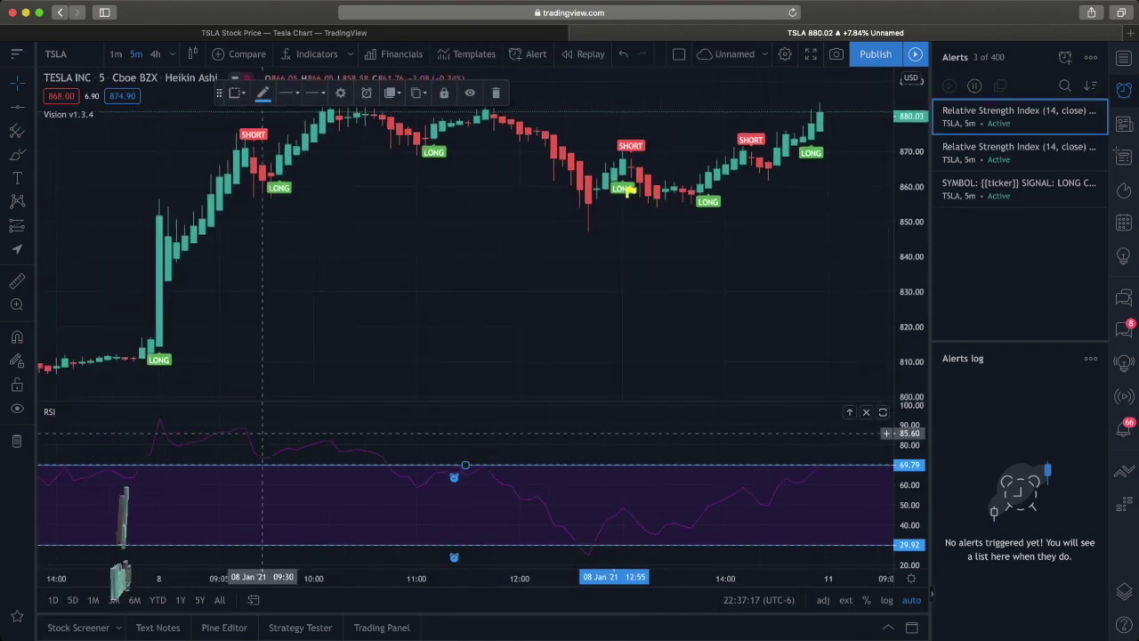
left_click(454, 116)
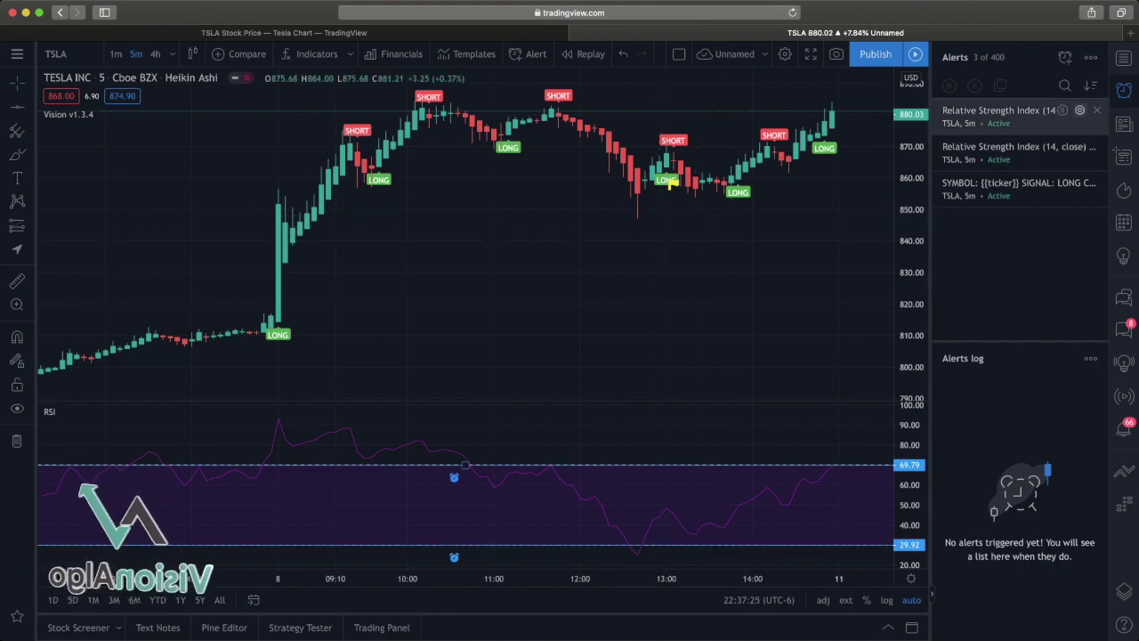
Step: Delete both Relative Strength Index alerts and the LONG signal alert for TSLA, confirming each deletion
left_click(1097, 110)
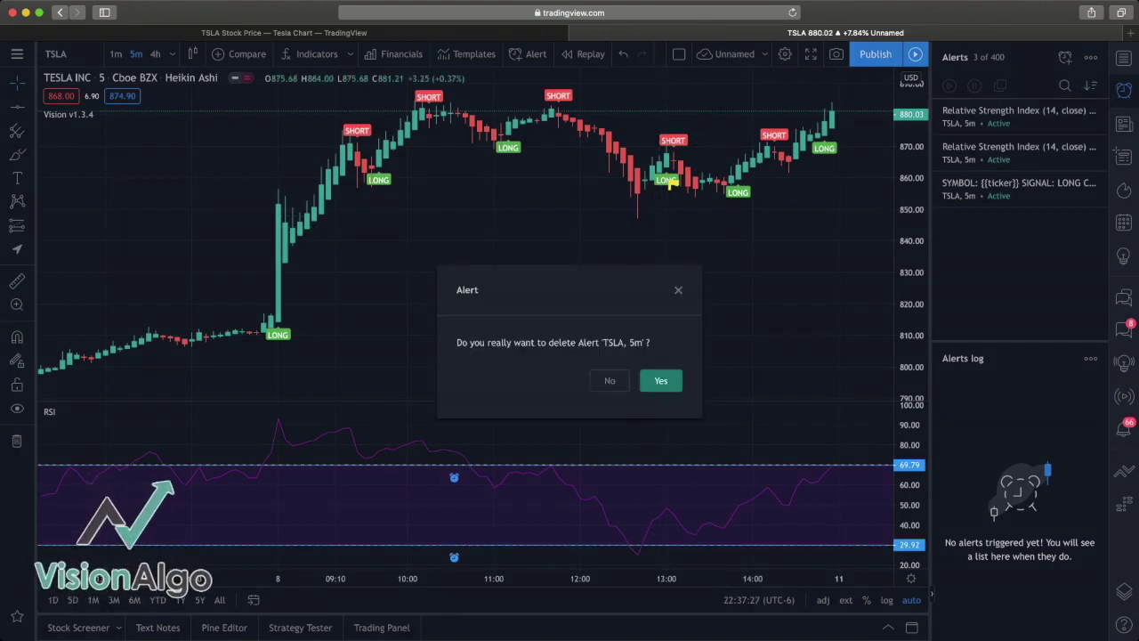
key("Return")
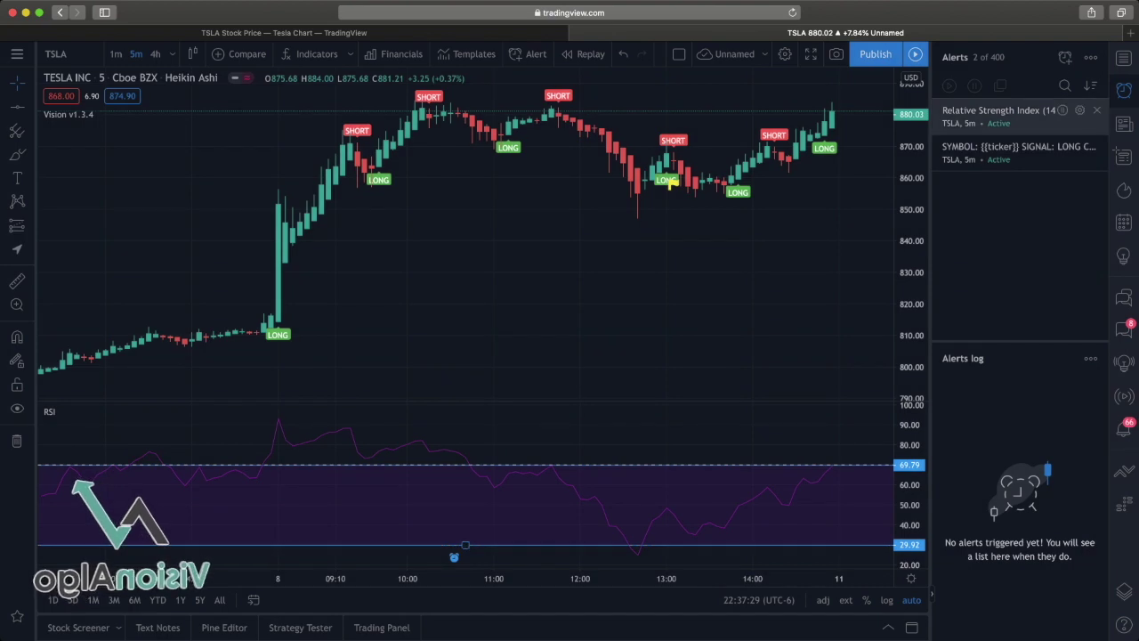
left_click(1097, 110)
key("Return")
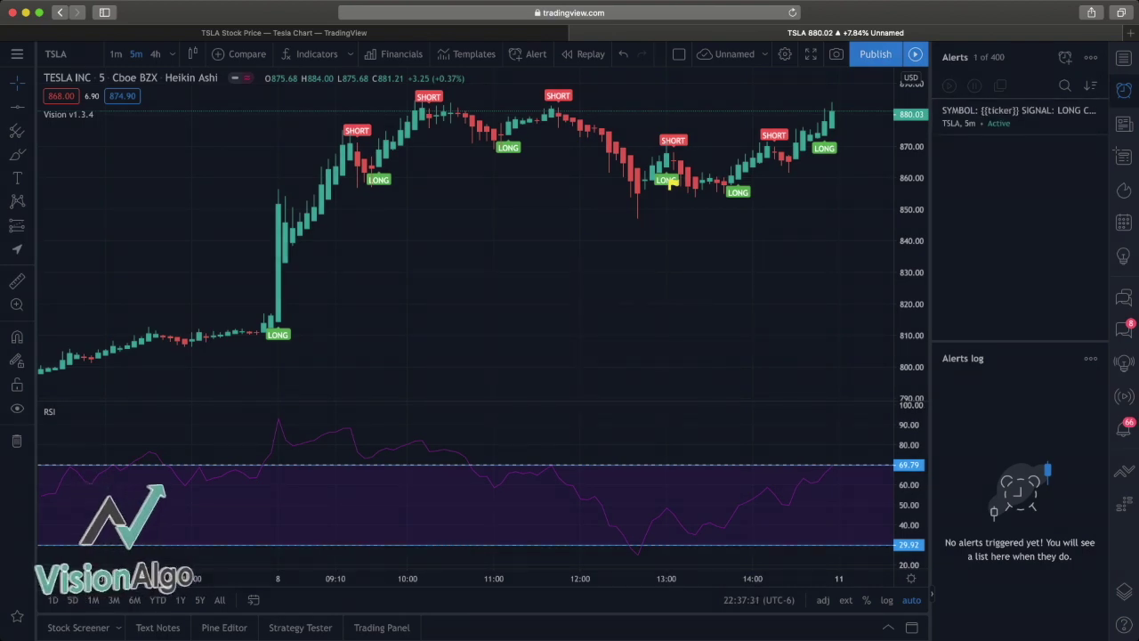
left_click(1097, 109)
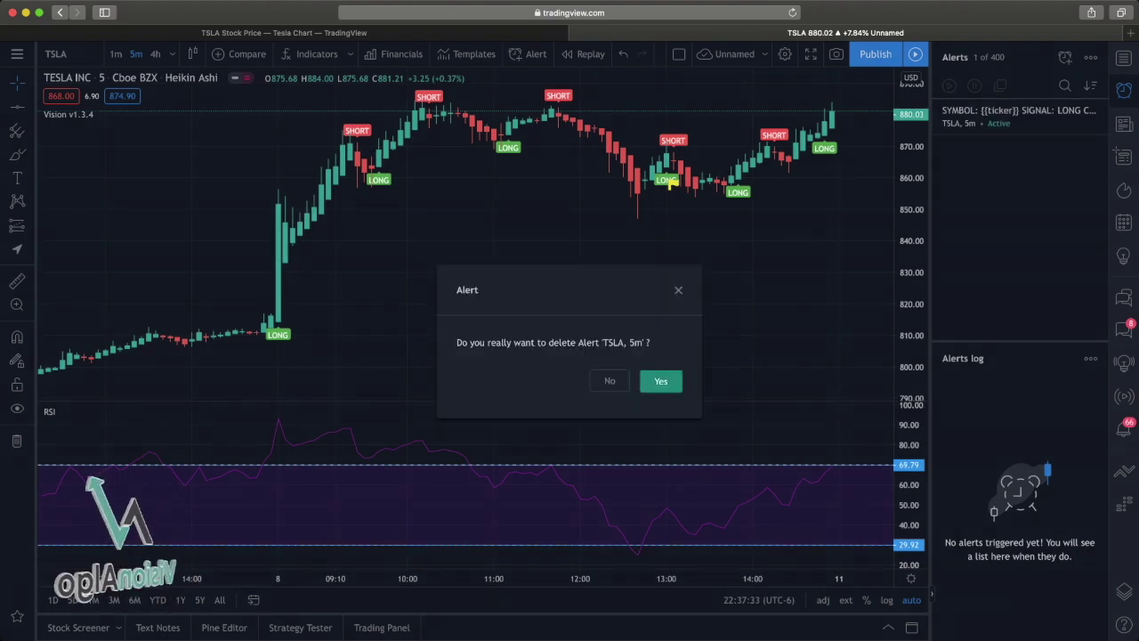
key("Return")
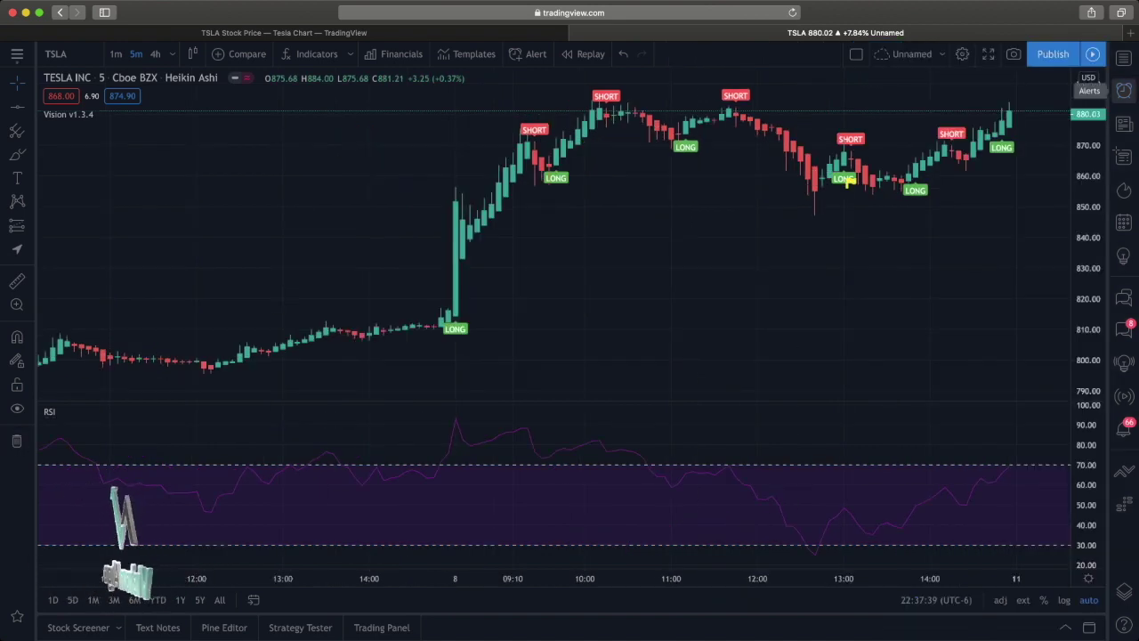
Step: Clear the RSI pane from the TSLA chart
scroll(979, 231, "right", 5)
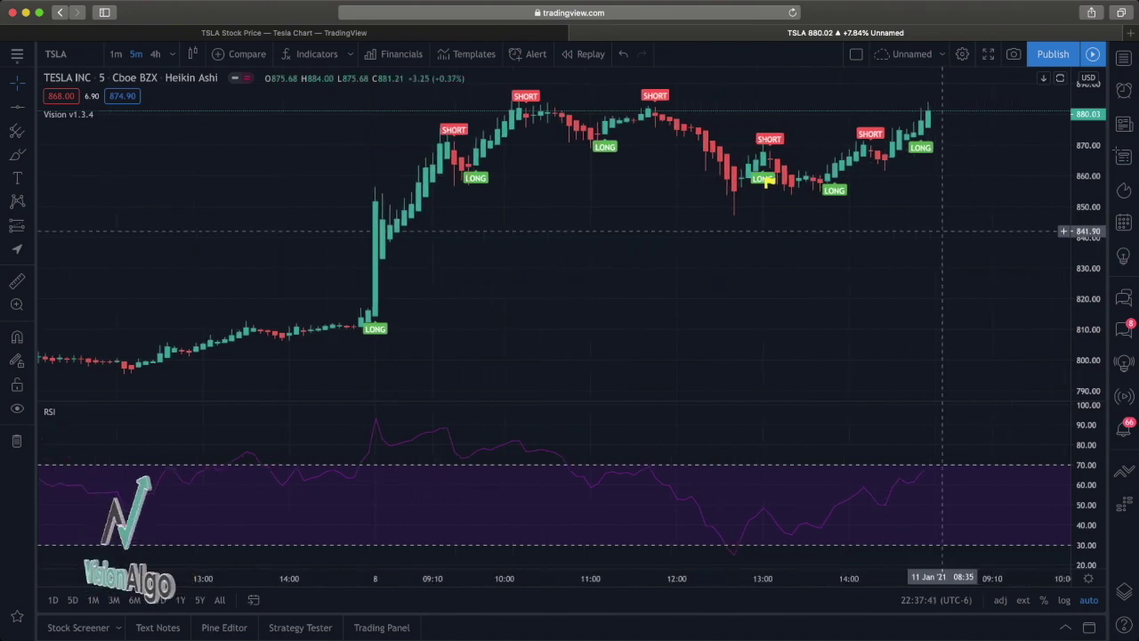
double_click(943, 231)
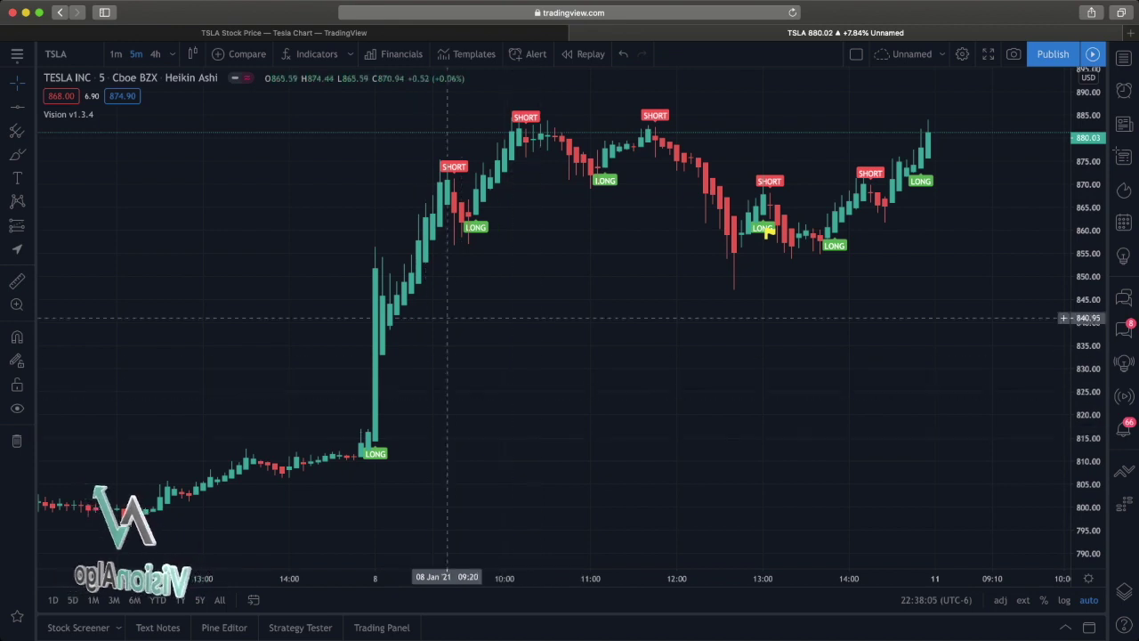
Step: Draw a horizontal ray starting just before the tall 8 Jan opening candle, then lower it to about 852
scroll(361, 327, "up", 5)
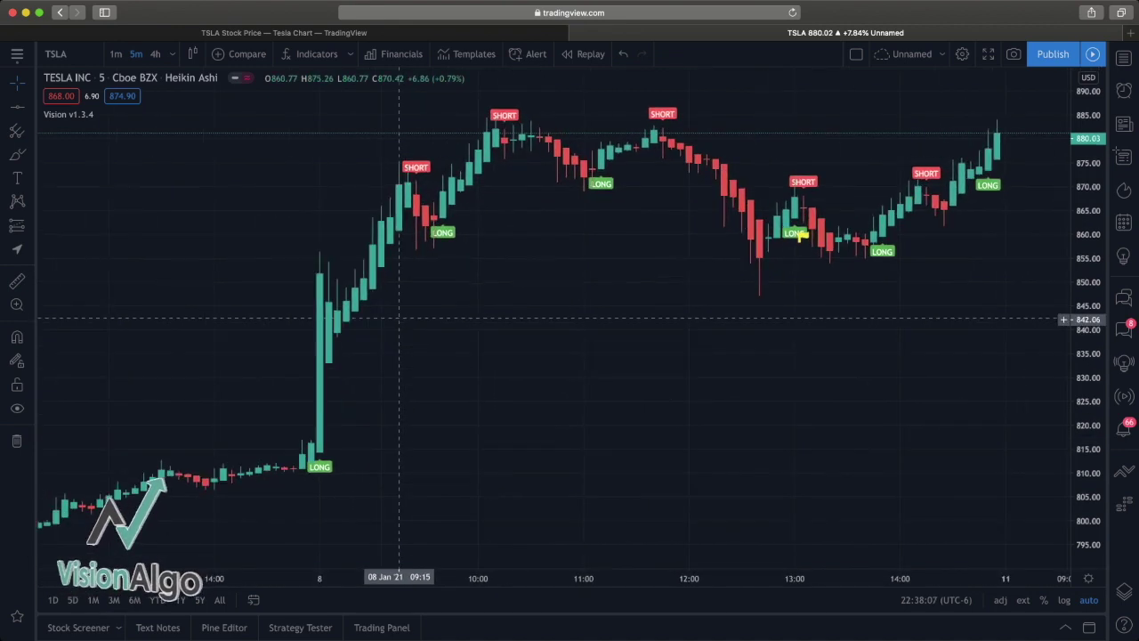
scroll(399, 318, "up", 2)
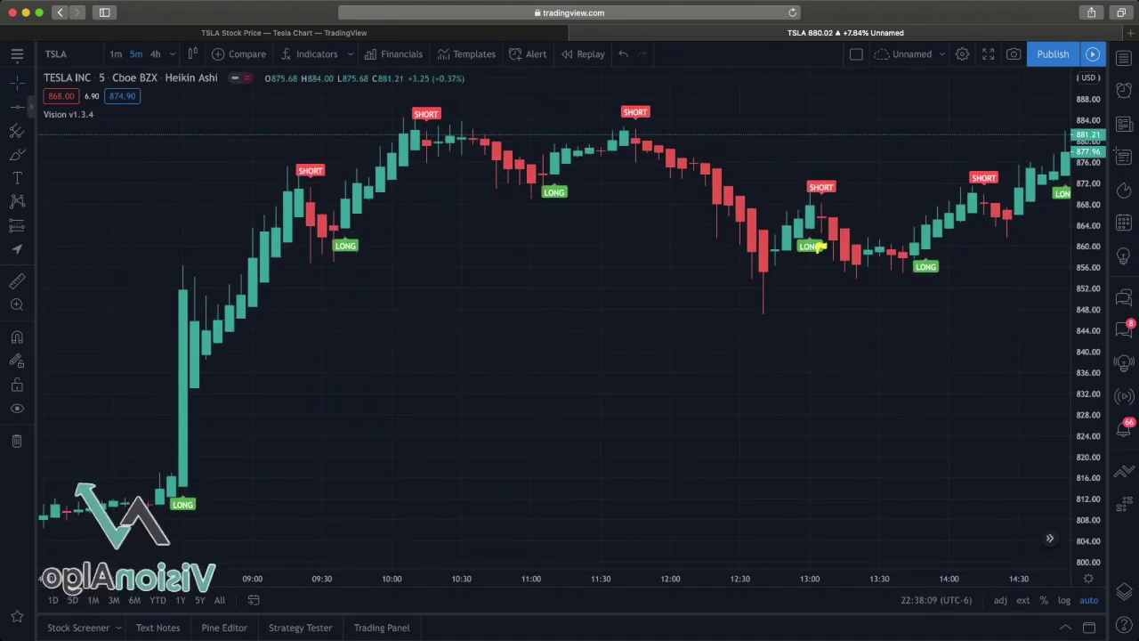
left_click(29, 107)
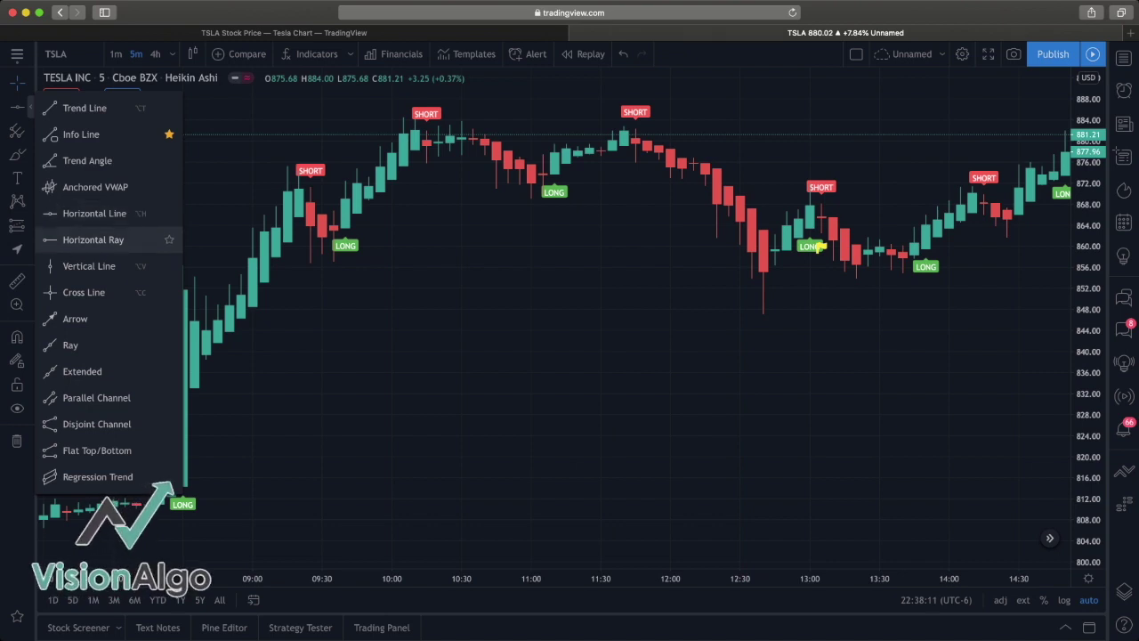
left_click(93, 214)
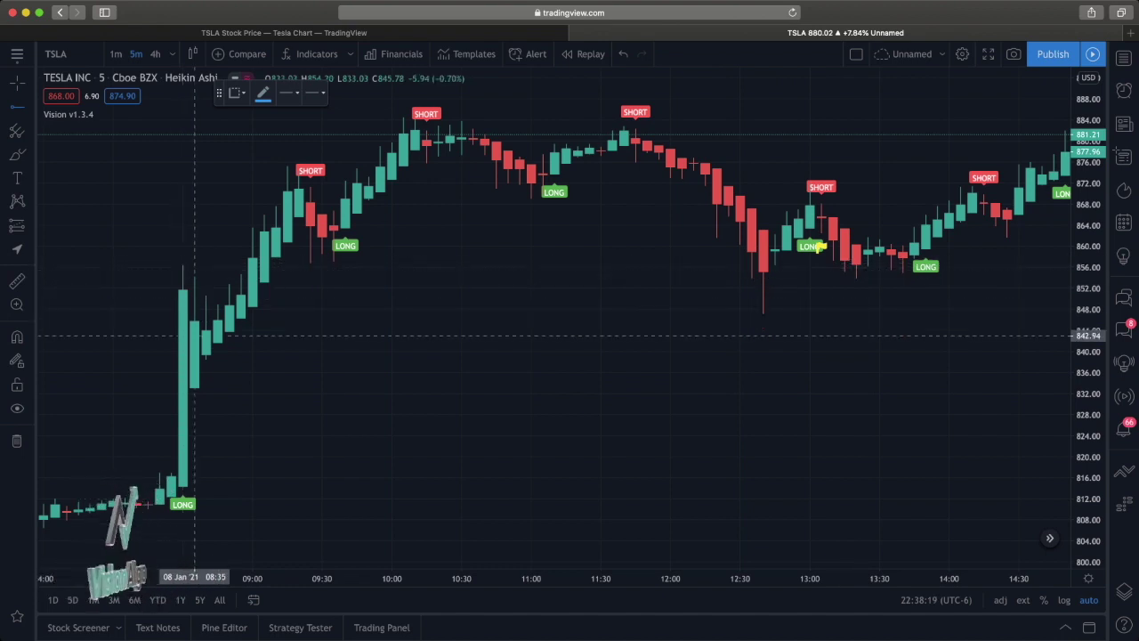
left_click(241, 266)
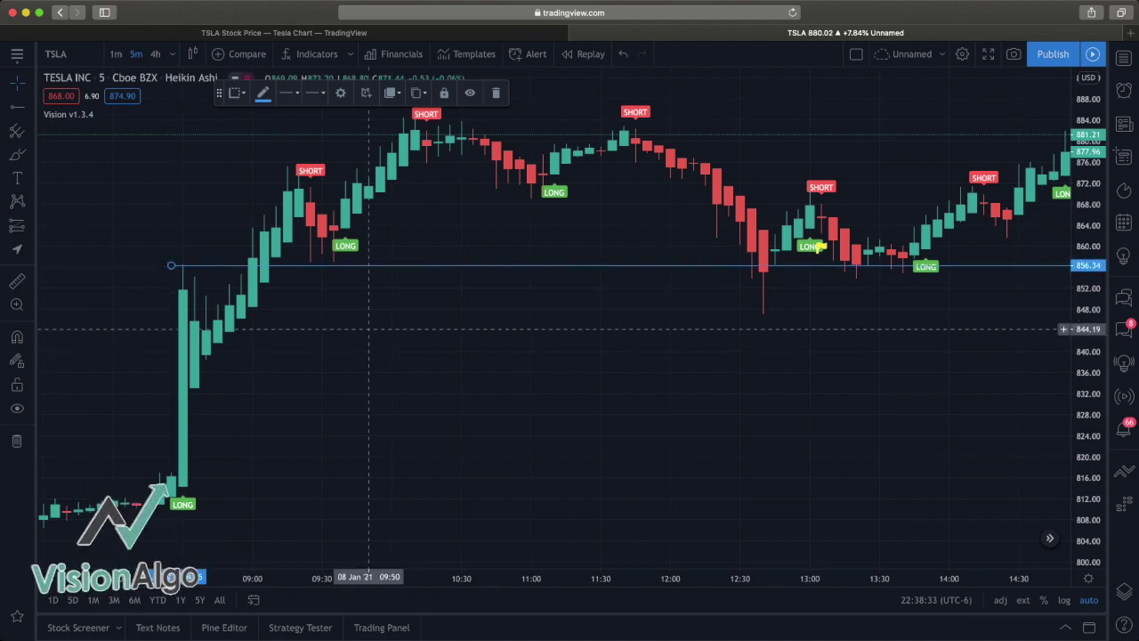
left_click(338, 265)
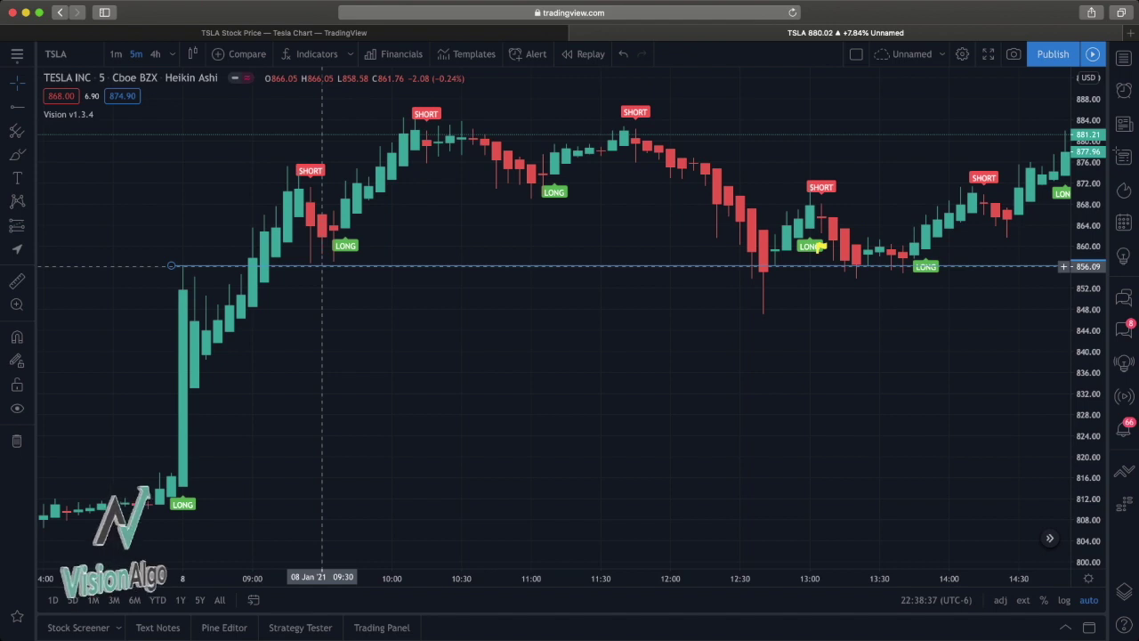
left_click_drag(322, 263, 322, 286)
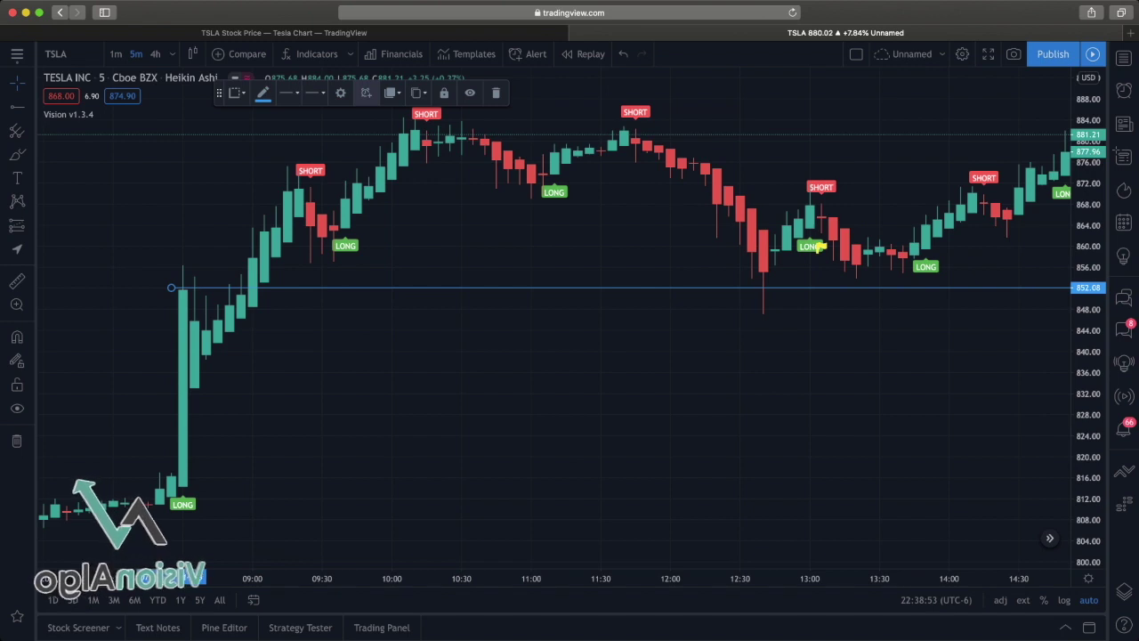
Step: Start an alert on the horizontal ray with the condition TSLA, Heikin Ashi Greater Than Horizontal Ray
right_click(374, 288)
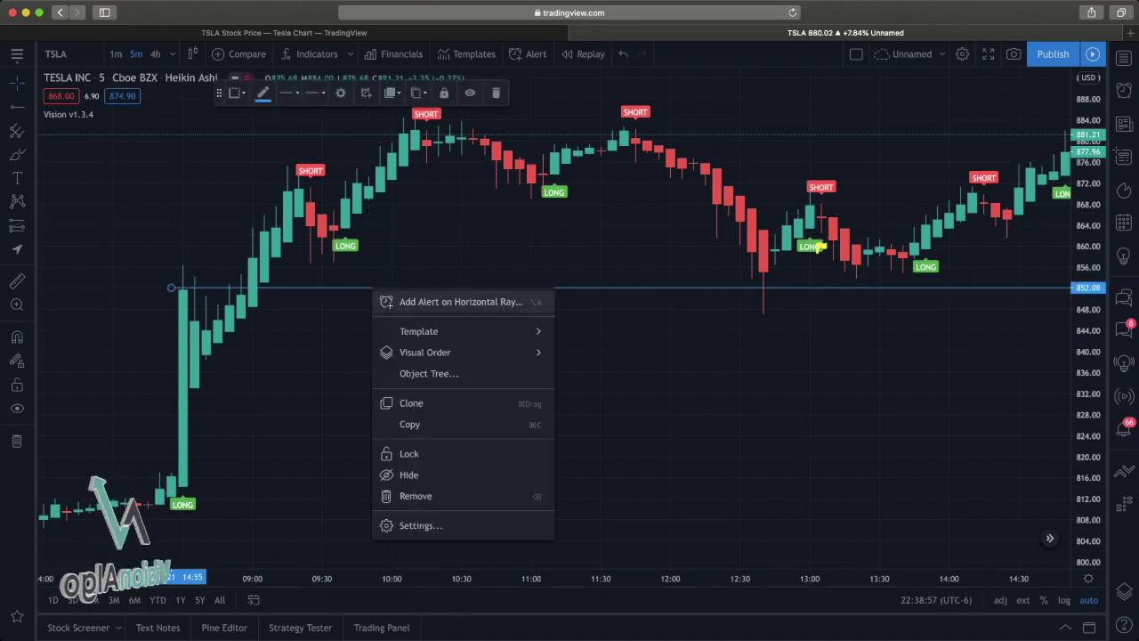
key("alt+a")
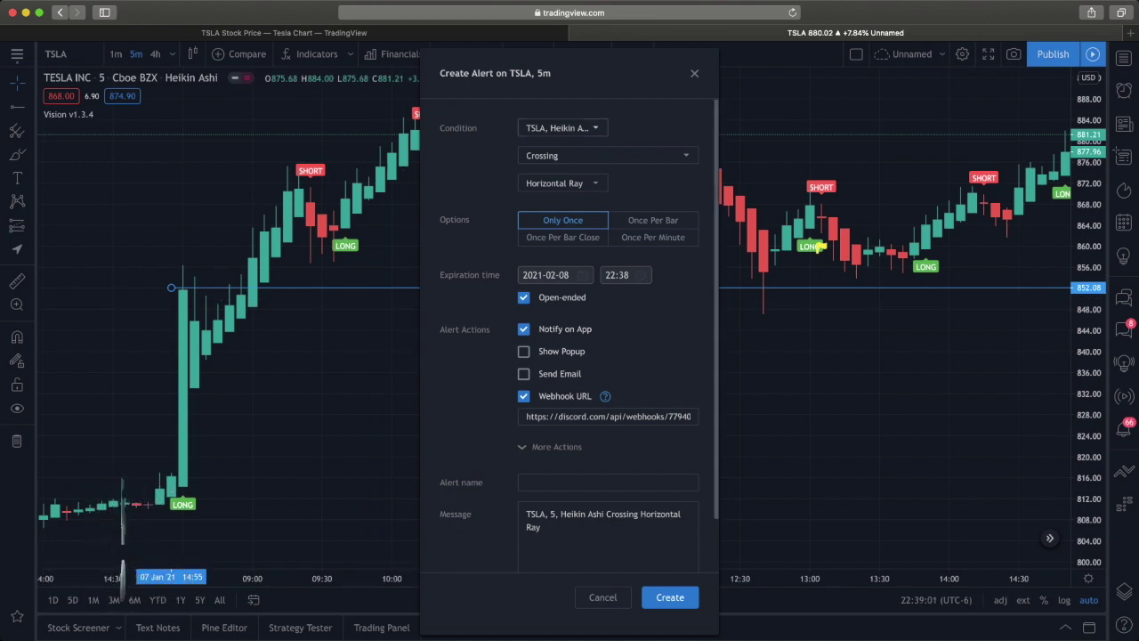
left_click(562, 128)
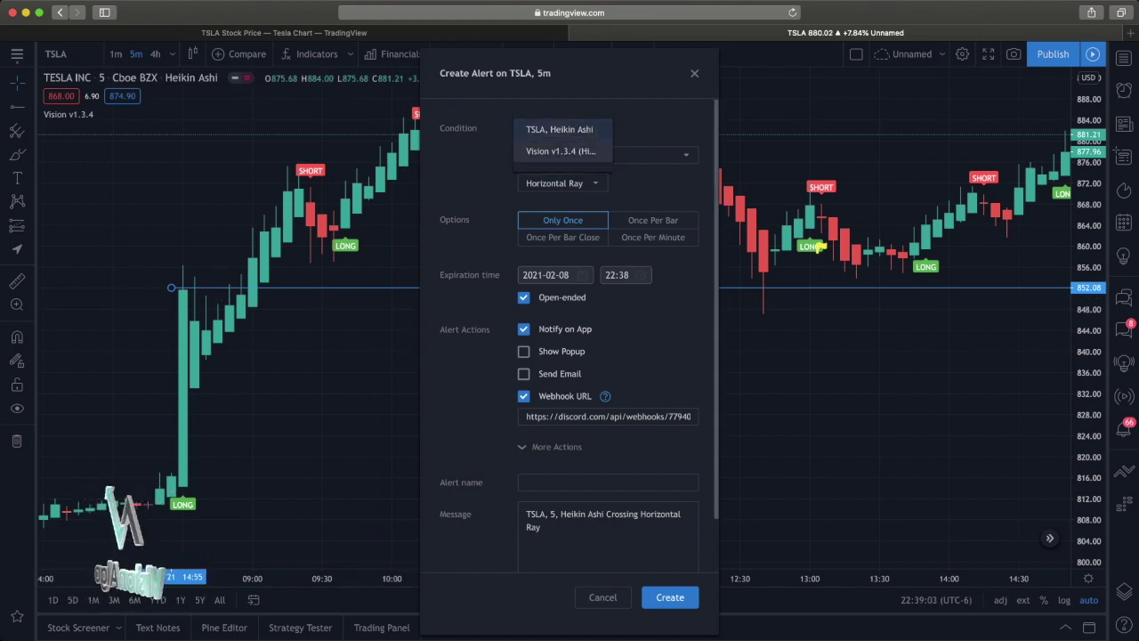
left_click(563, 152)
left_click(562, 128)
left_click(562, 140)
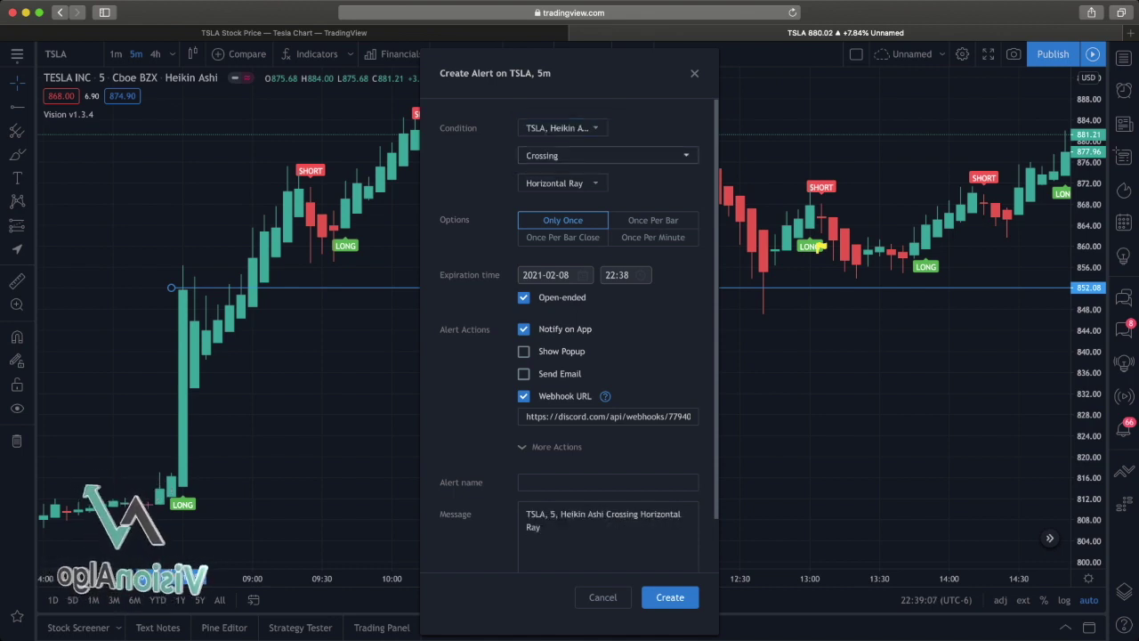
left_click(607, 155)
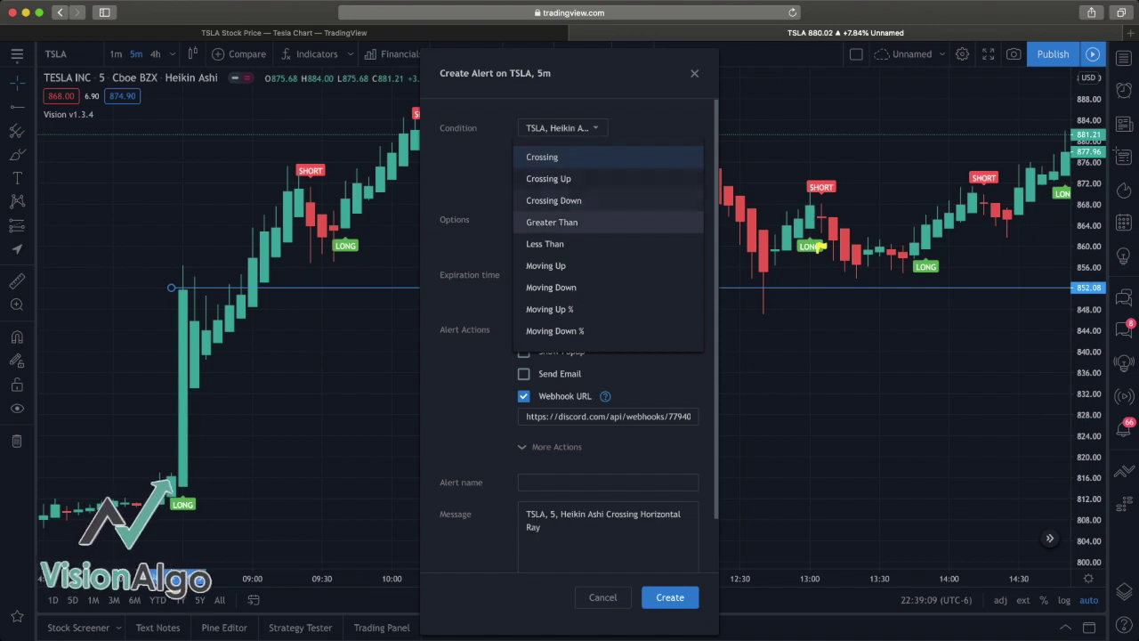
left_click(552, 222)
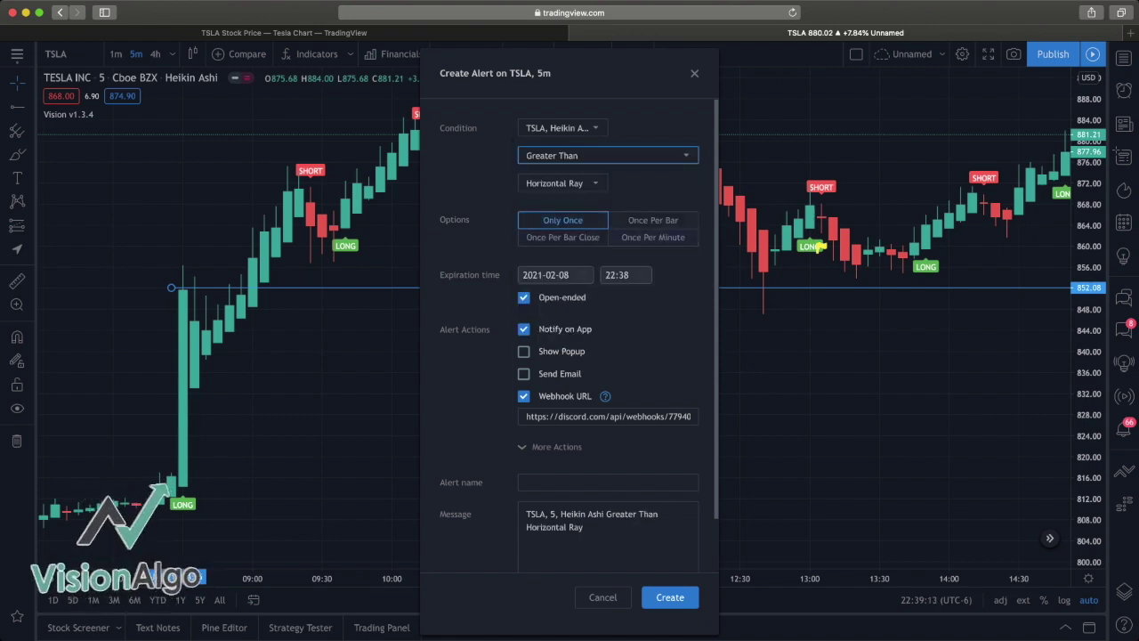
Step: Set the horizontal ray alert to trigger Once Per Minute, expand its additional actions, and create it
left_click(653, 236)
scroll(653, 237, "down", 2)
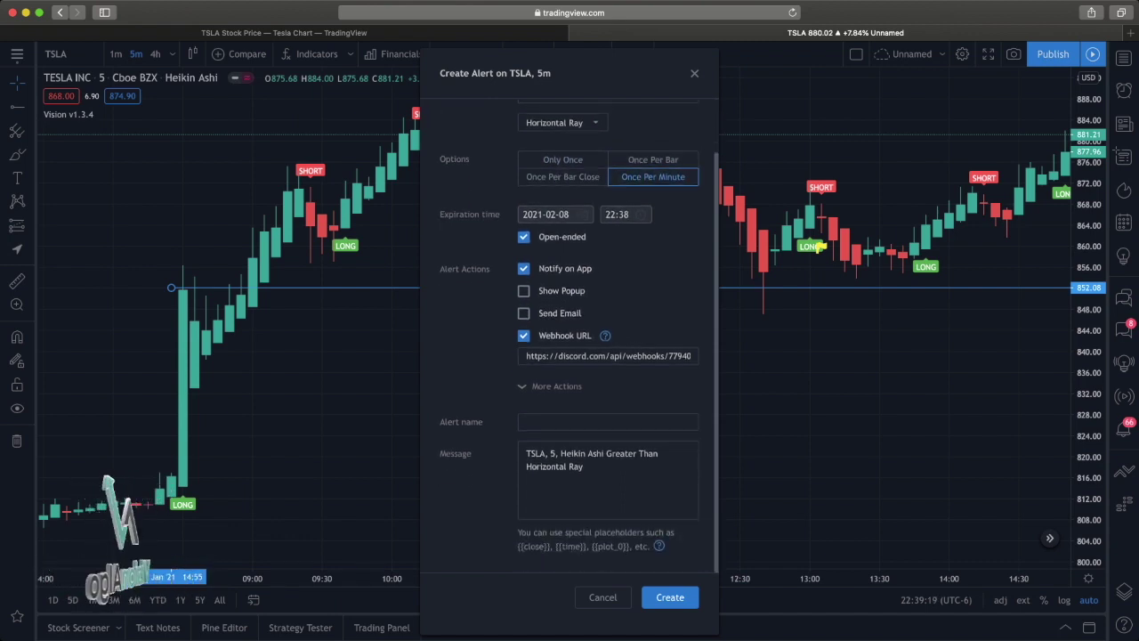
left_click(556, 385)
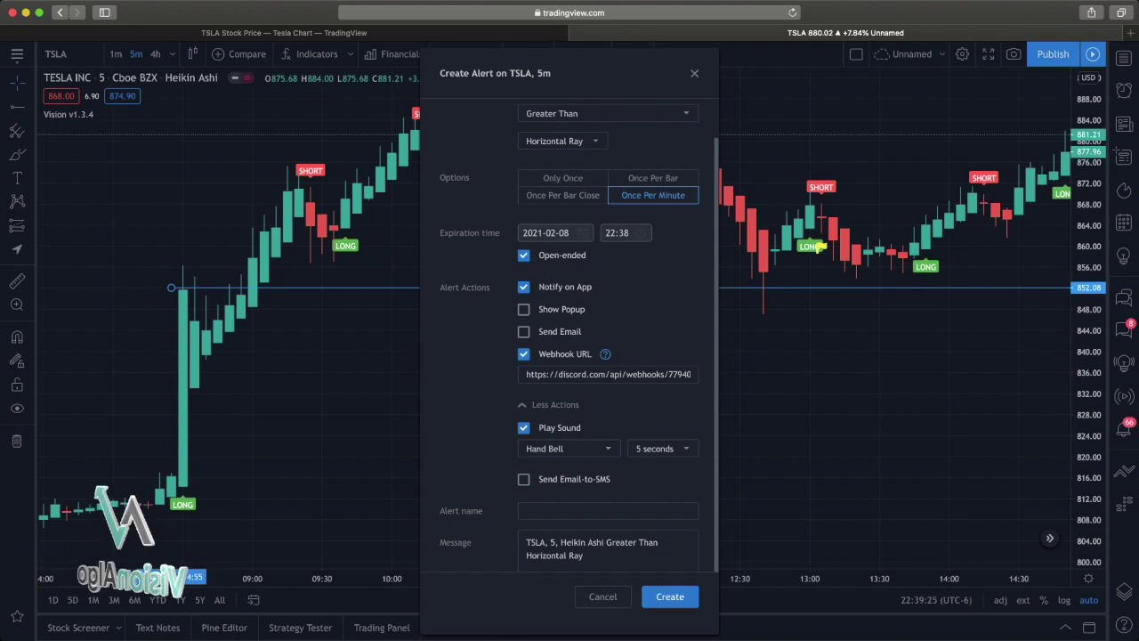
scroll(578, 338, "down", 3)
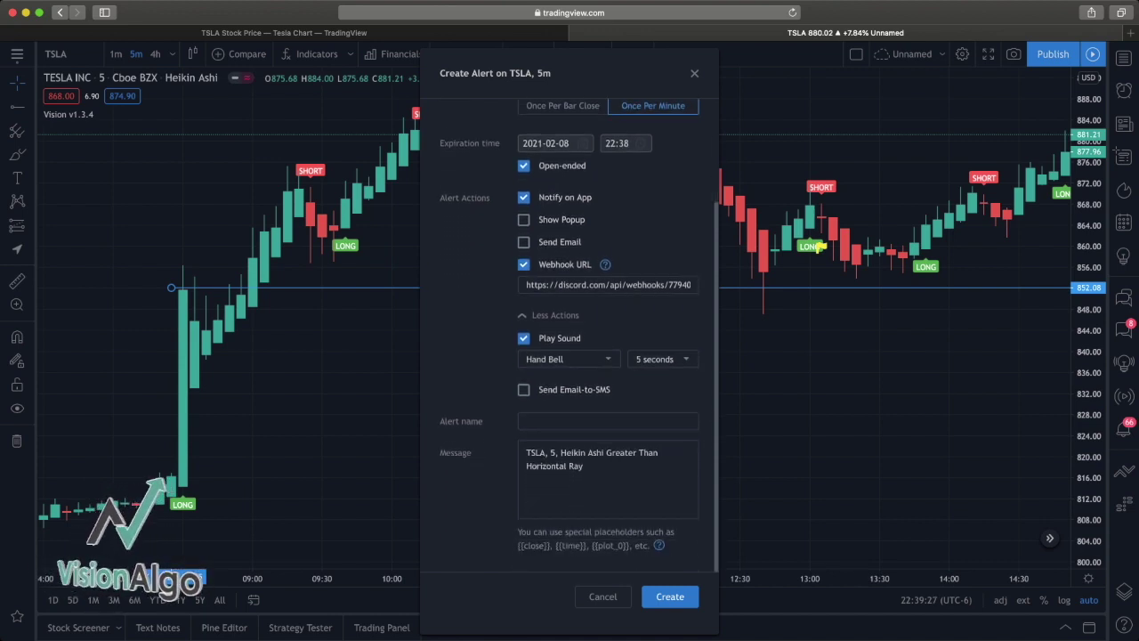
key("Return")
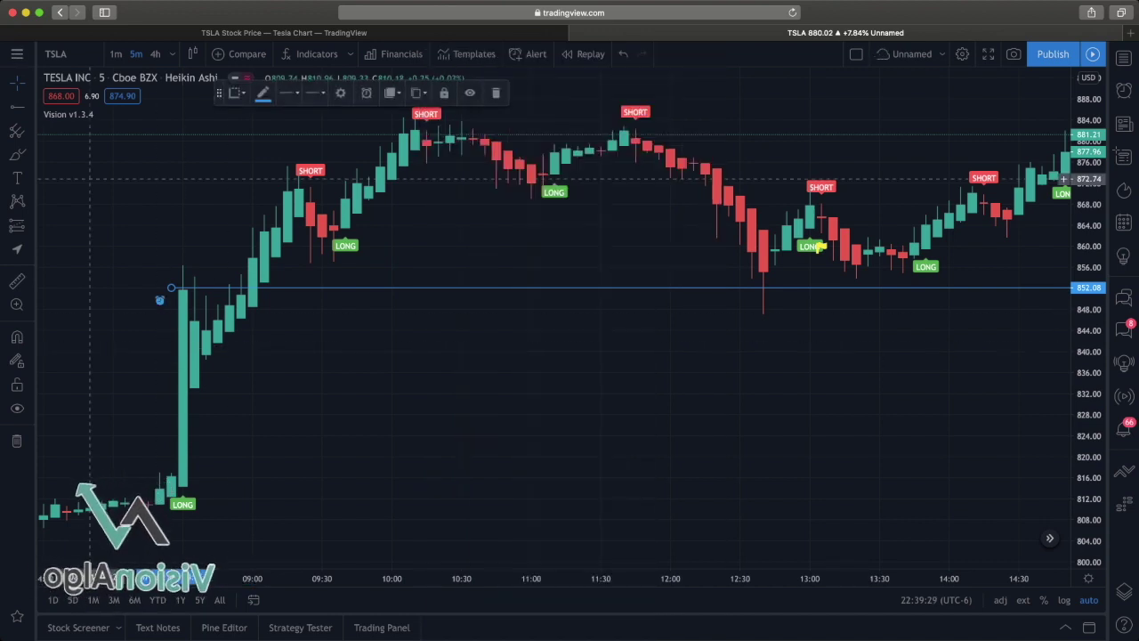
Step: Brush magenta strokes along the price rise from about 836 through the ray to the first SHORT signal, deleting the last stroke
left_click(230, 335)
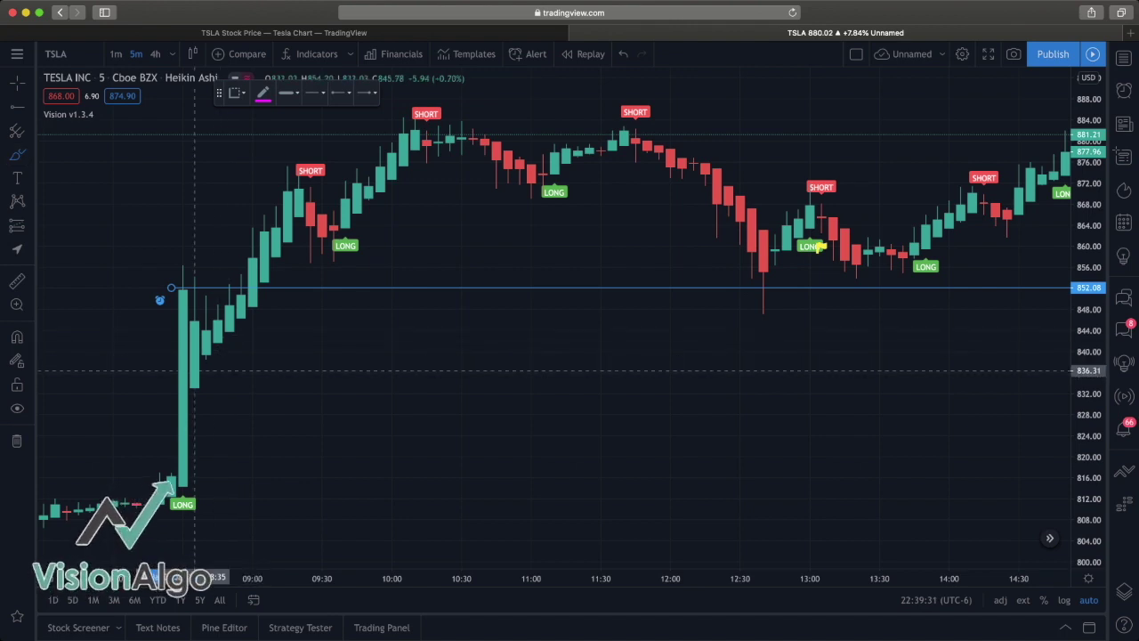
left_click_drag(184, 367, 253, 291)
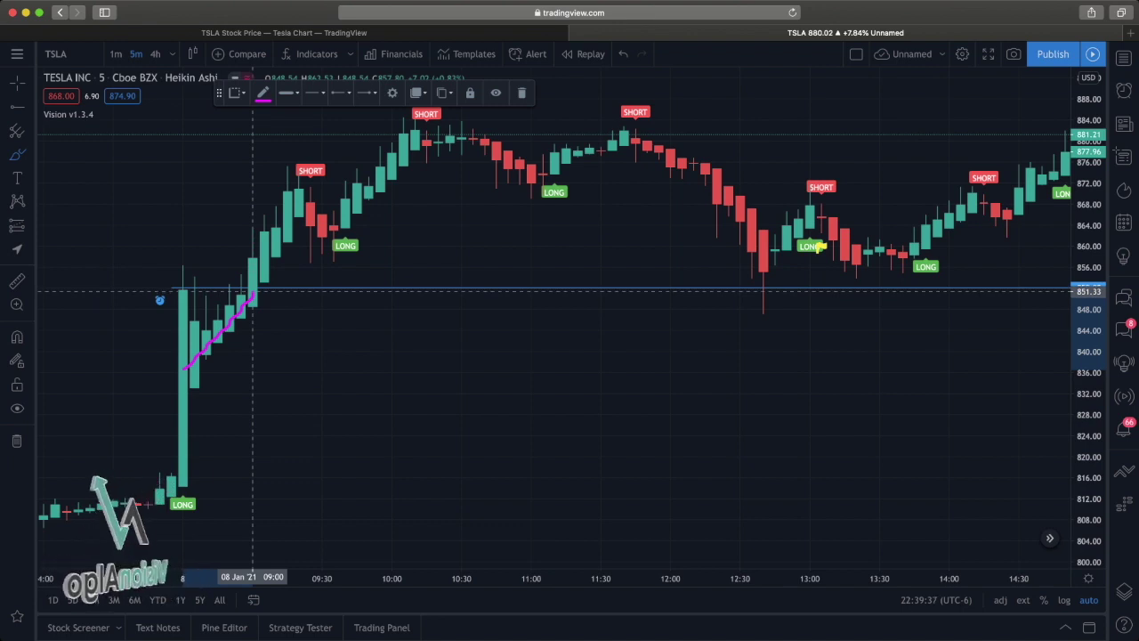
left_click_drag(252, 291, 254, 269)
key("Delete")
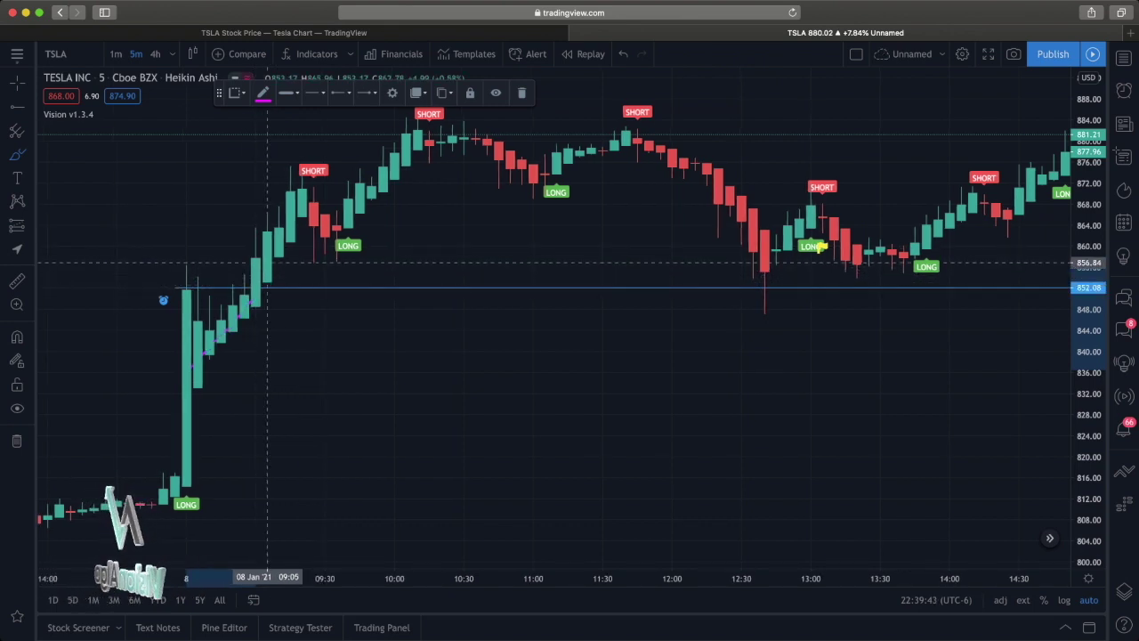
mouse_move(258, 307)
left_mouse_down()
mouse_move(299, 189)
mouse_move(275, 163)
left_mouse_up()
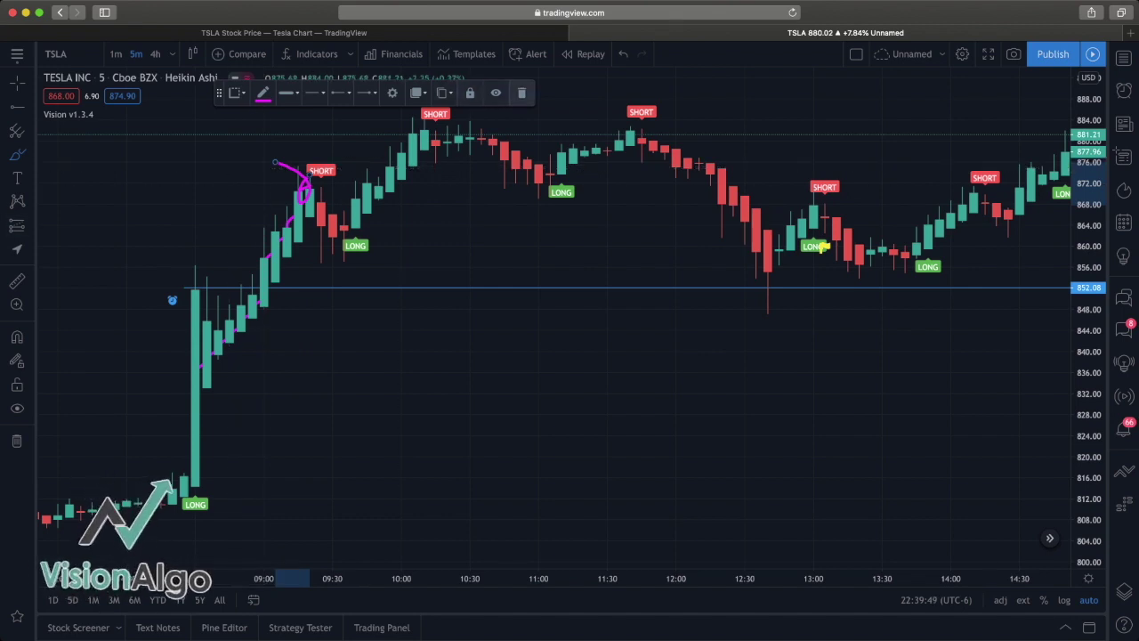
left_click(522, 92)
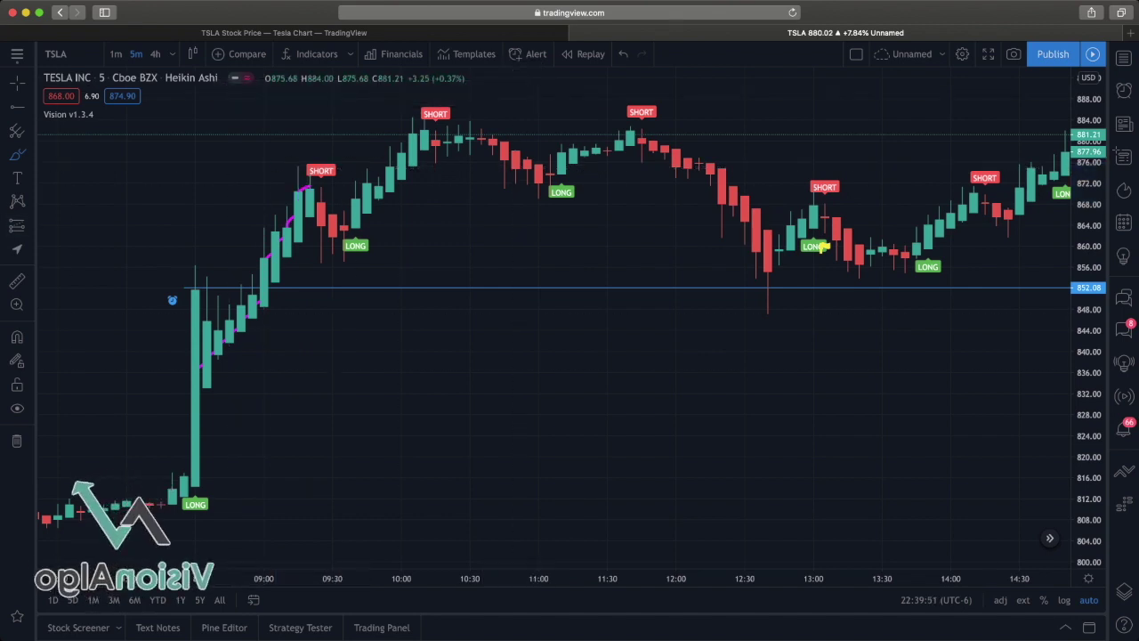
Step: Remove all drawings from the TSLA chart and open the list of alerts
left_click(17, 441)
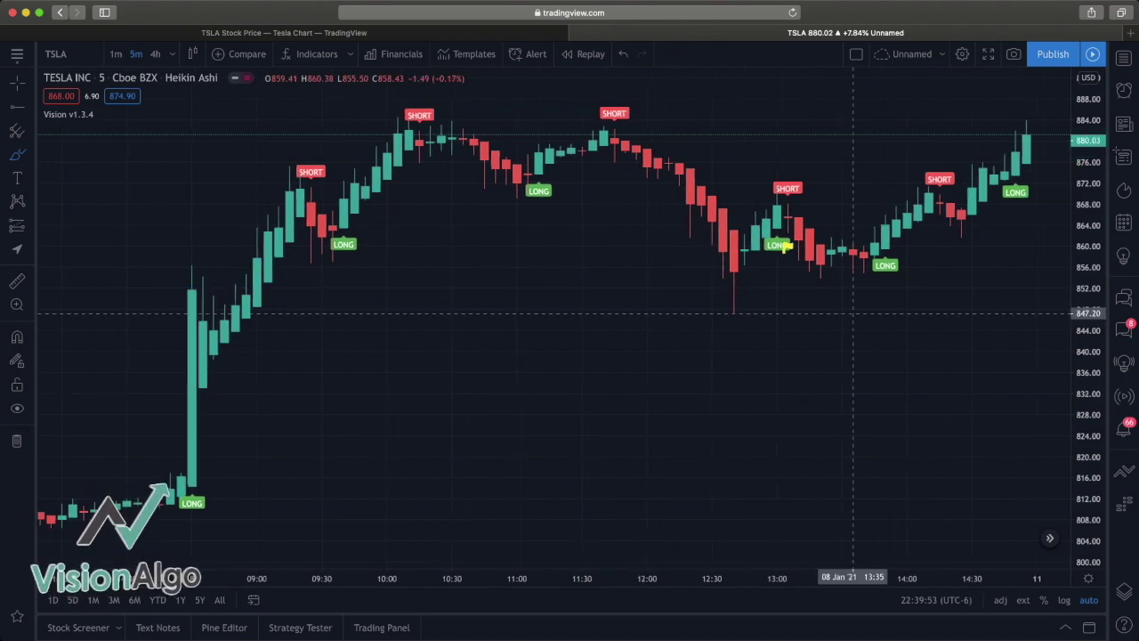
left_click(1124, 90)
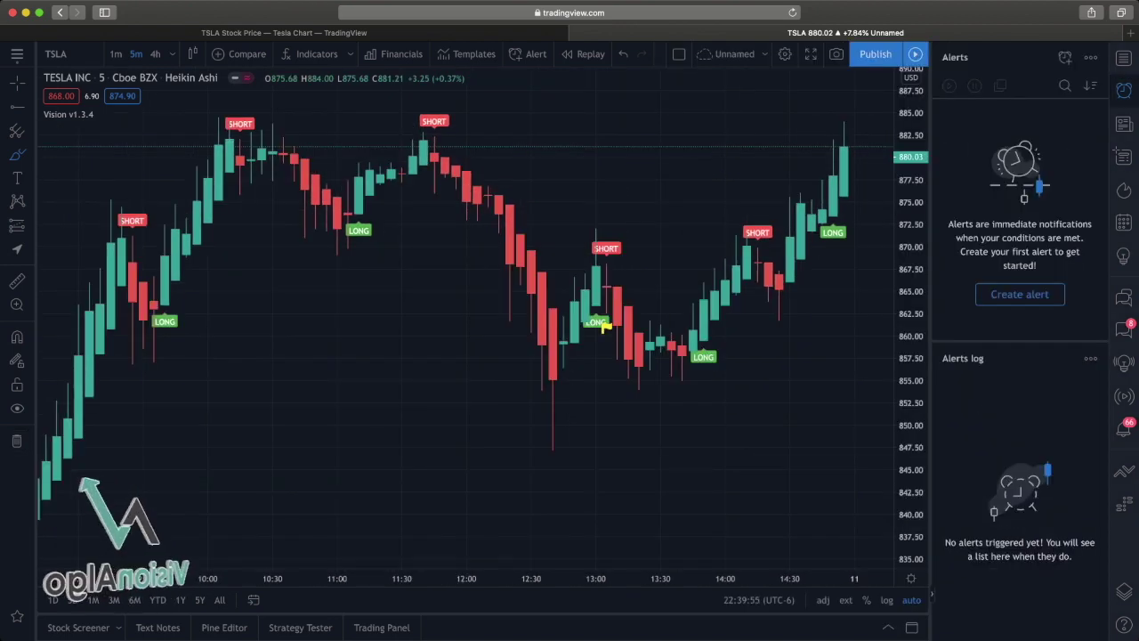
left_click(1124, 90)
scroll(450, 474, "right", 5)
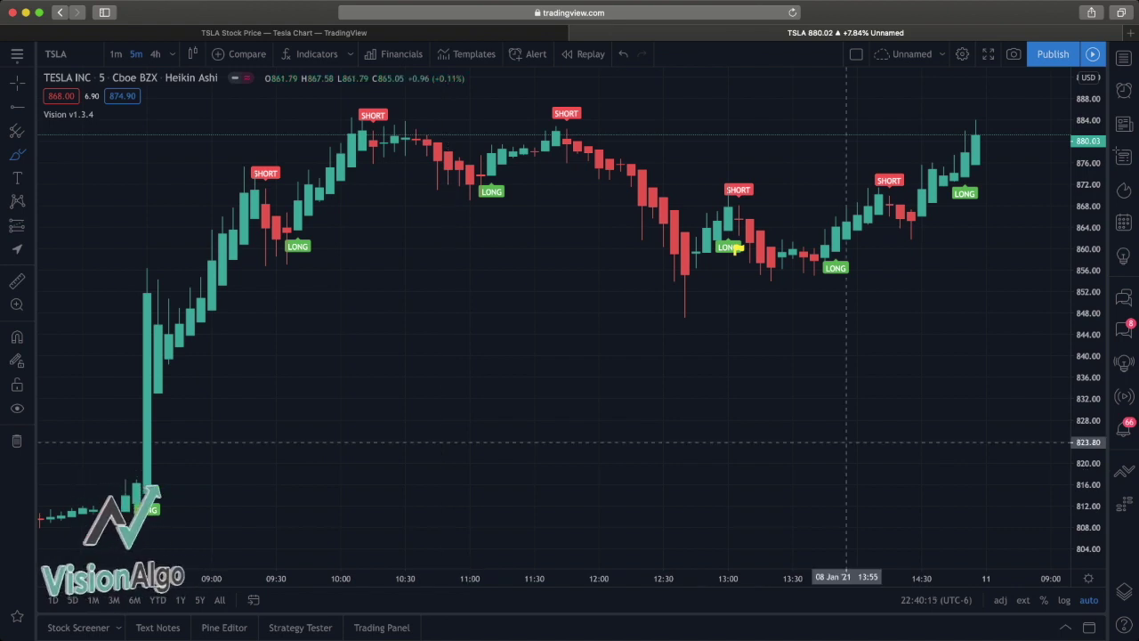
left_click(1124, 90)
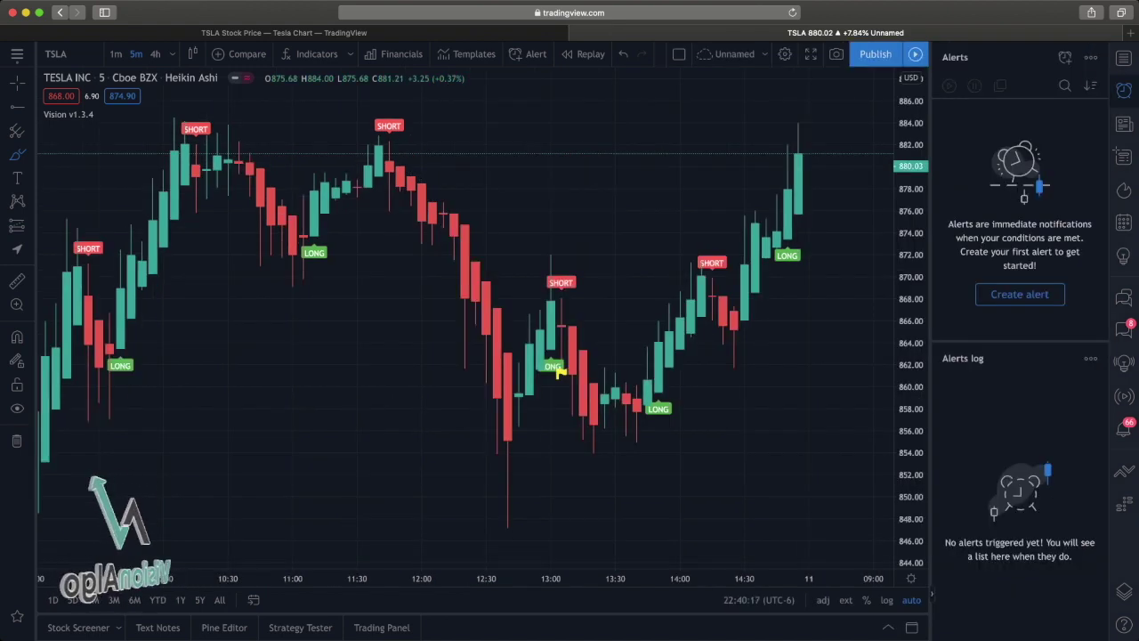
scroll(439, 206, "left", 5)
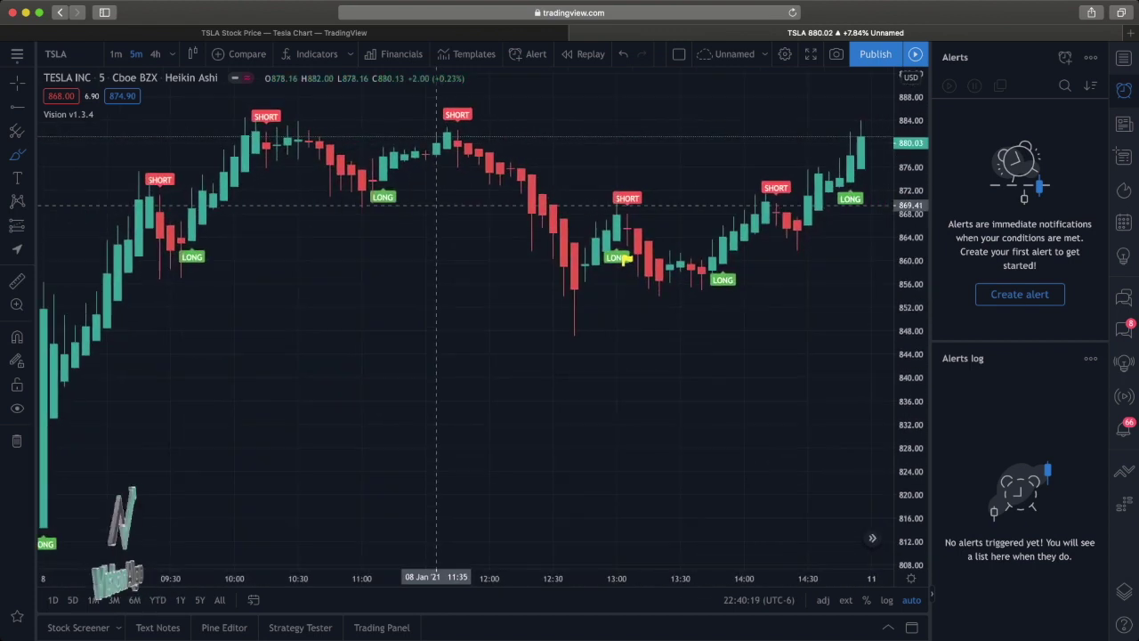
scroll(439, 205, "down", 2)
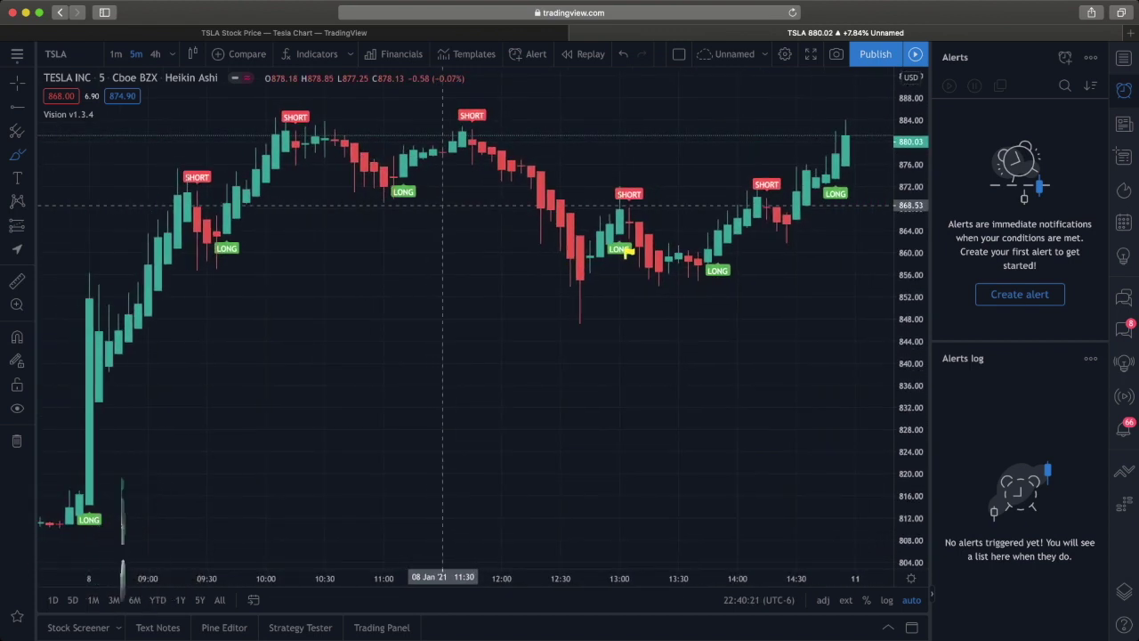